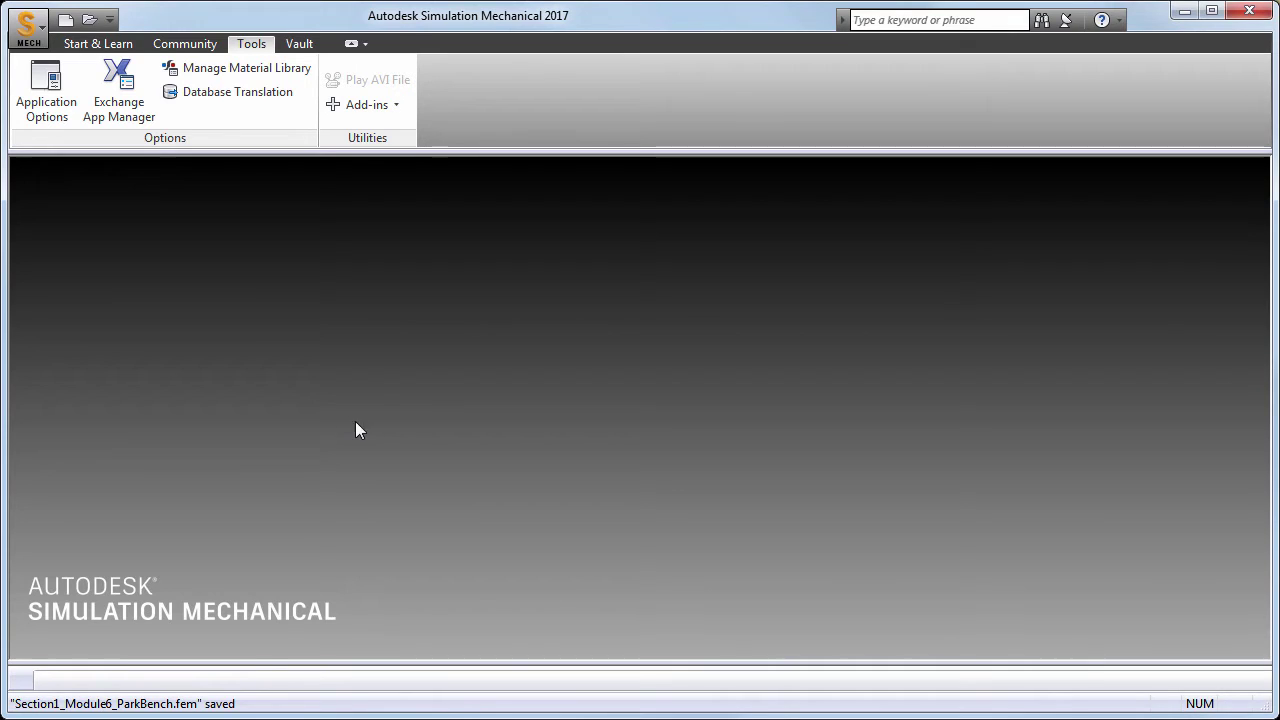
Step: Open Section1_Module6_ParkBench.iam with the file filter set to Autodesk Inventor Files
left_click(90, 19)
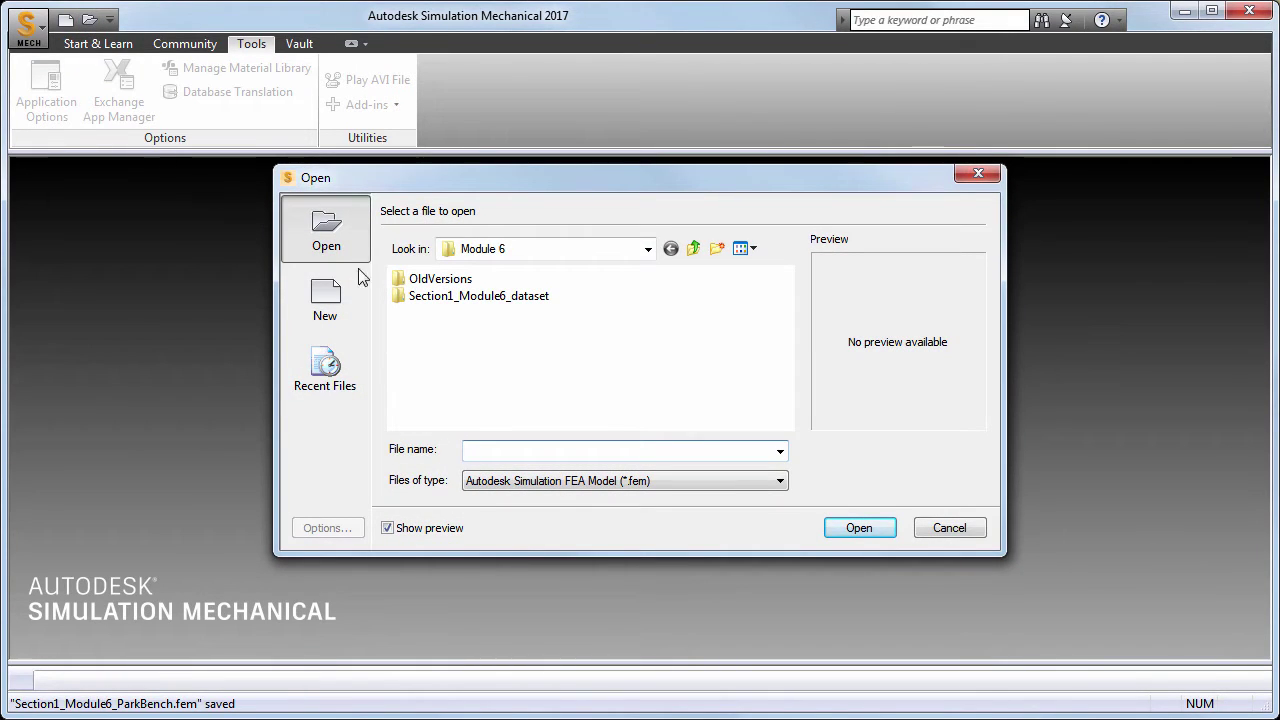
left_click(780, 481)
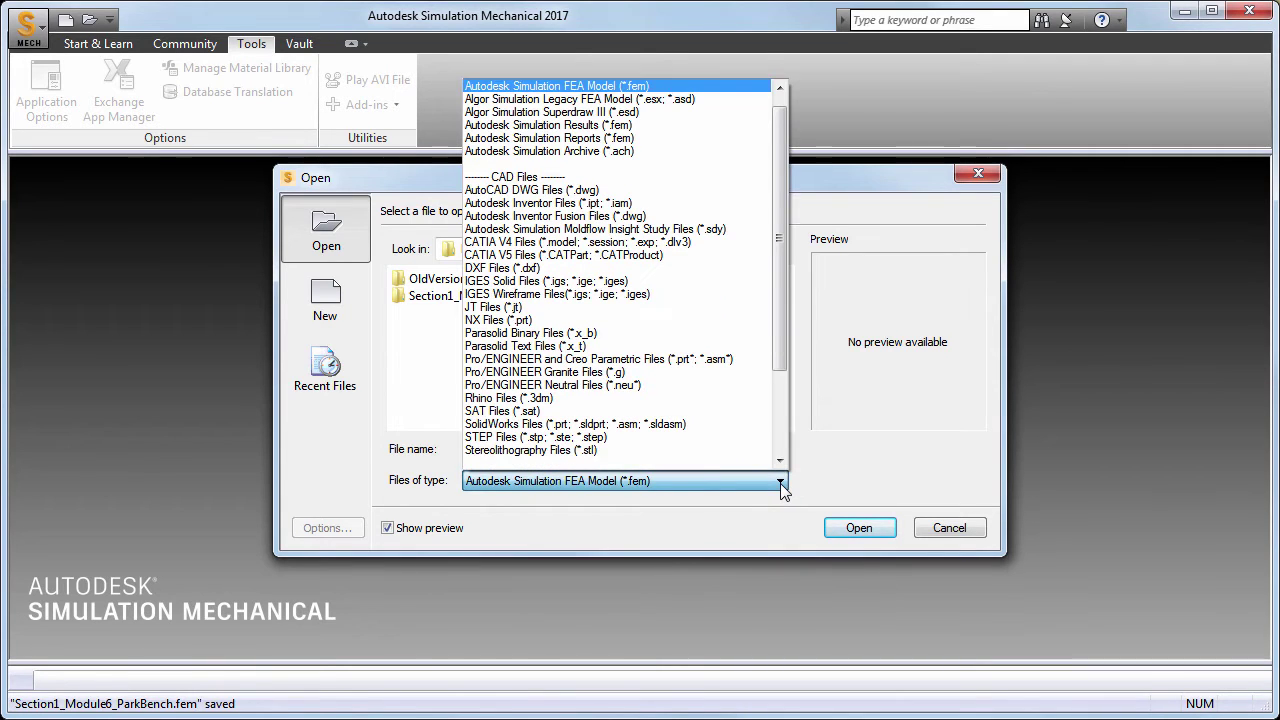
left_click(551, 204)
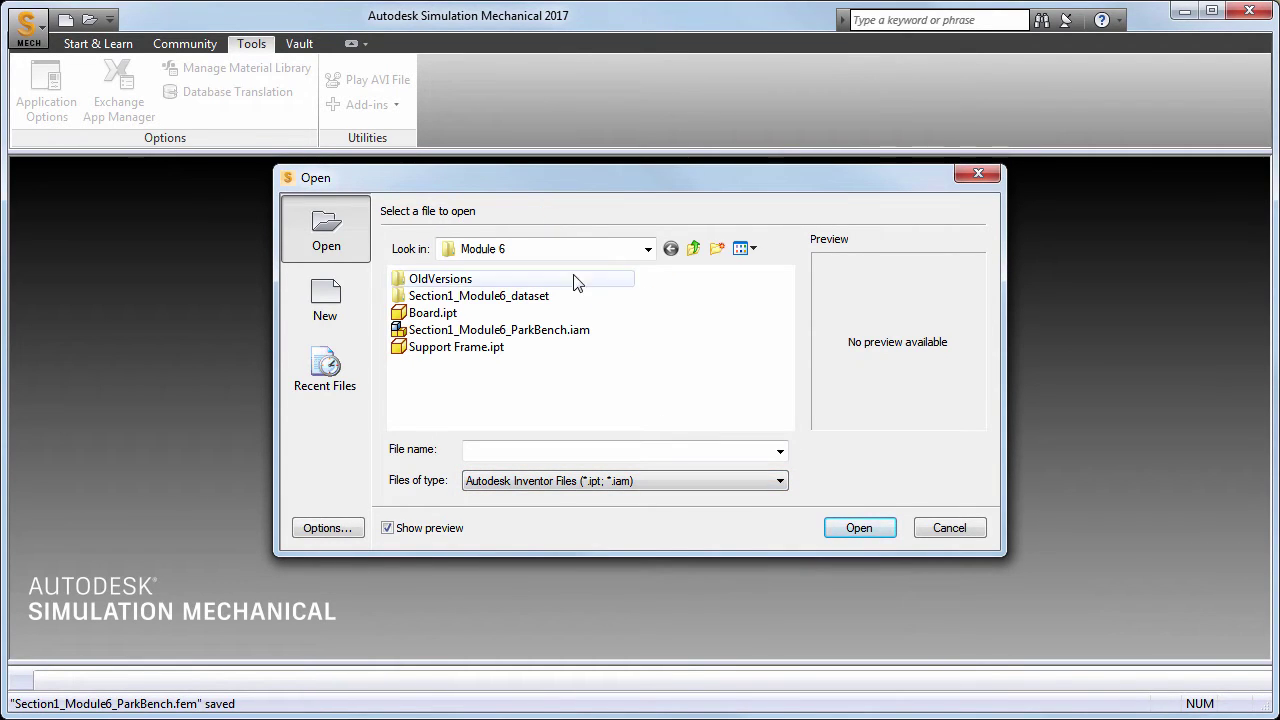
left_click(545, 340)
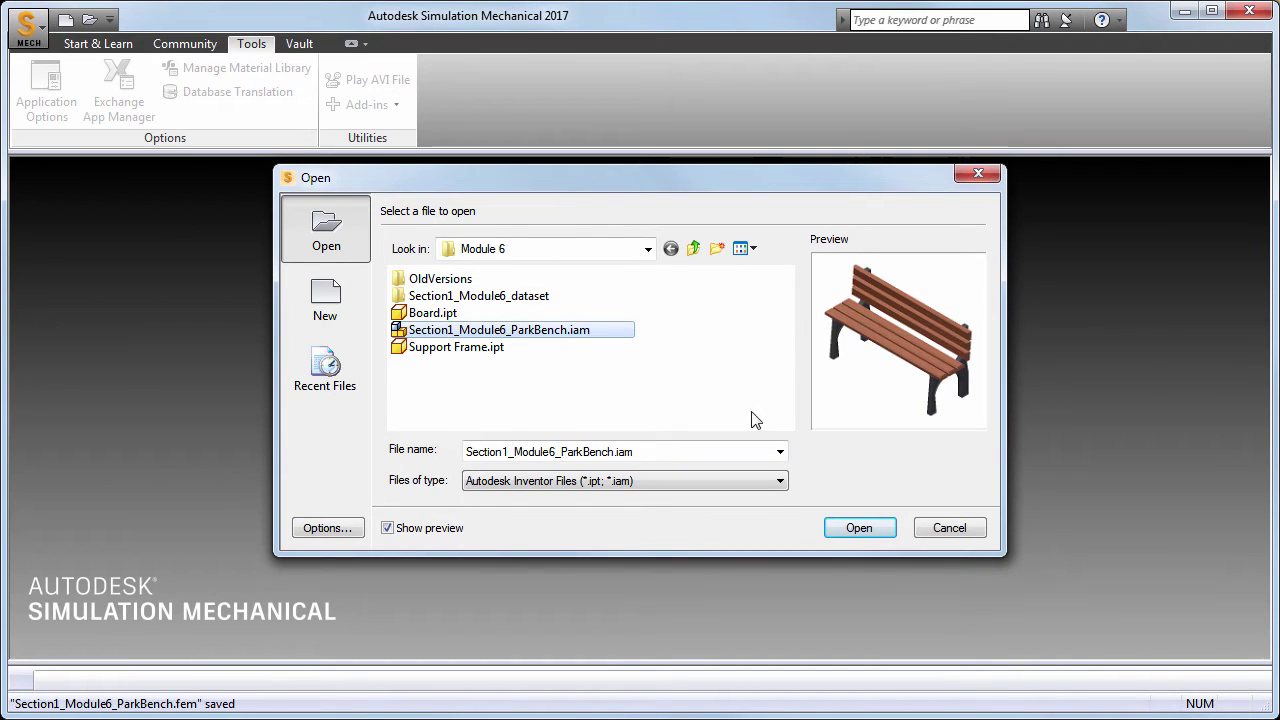
left_click(878, 528)
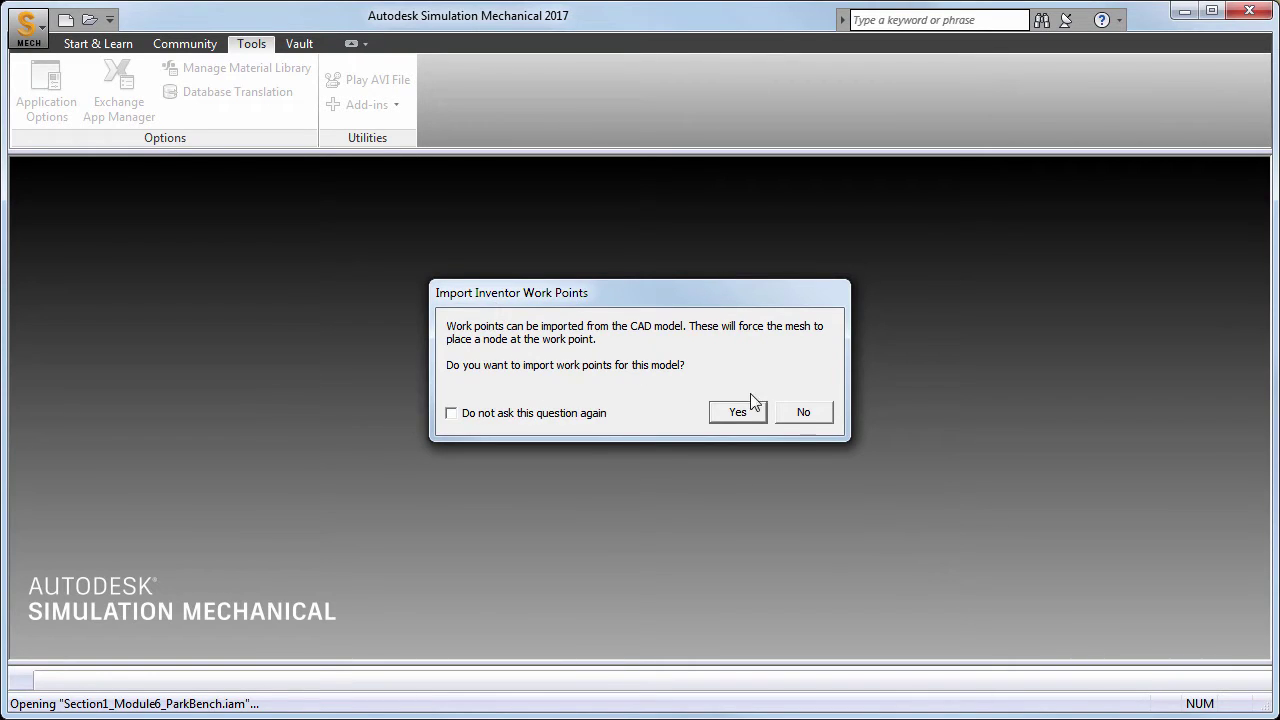
Step: Decline Inventor work points and 3D sketches, and choose Static Stress with Linear Material Models
left_click(802, 415)
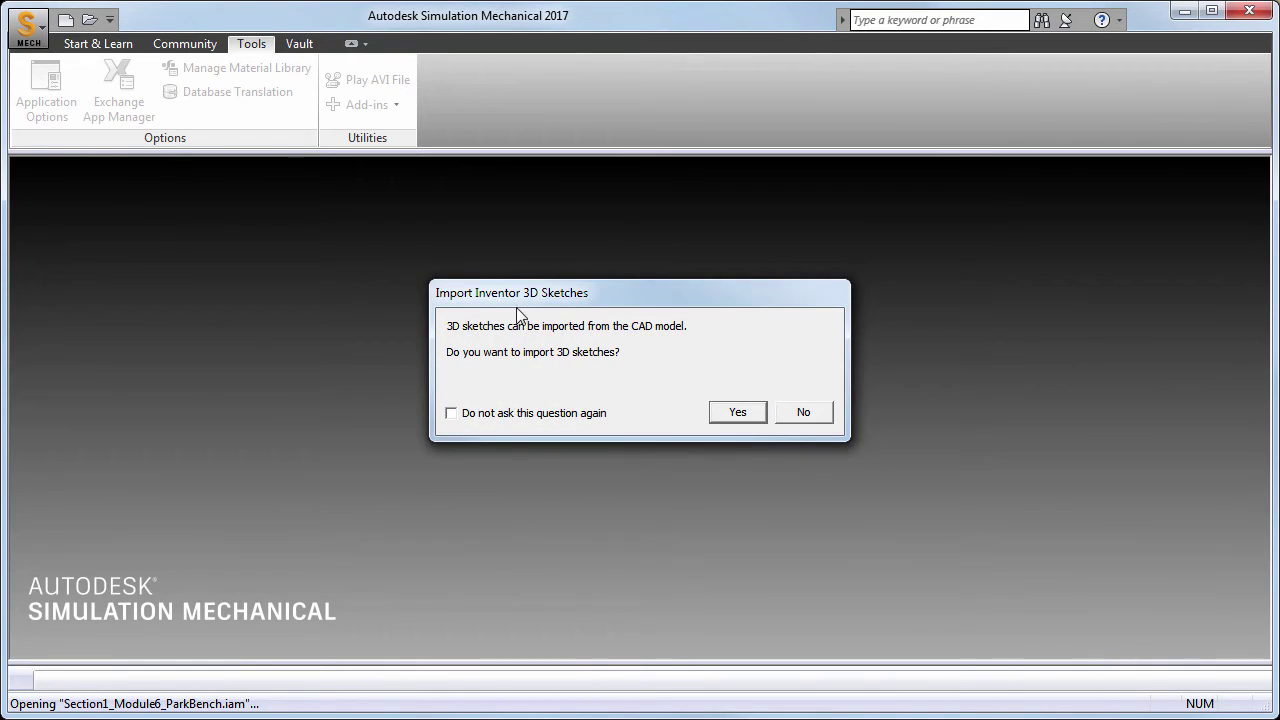
left_click(800, 414)
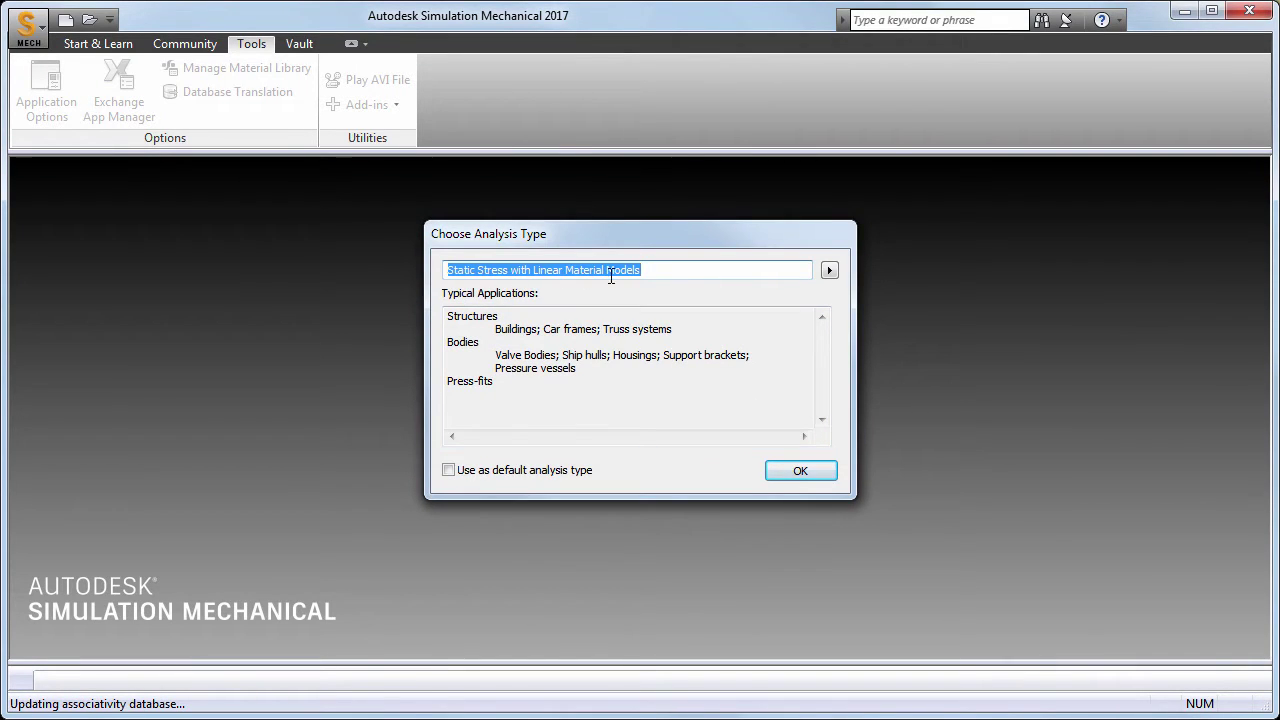
left_click(805, 471)
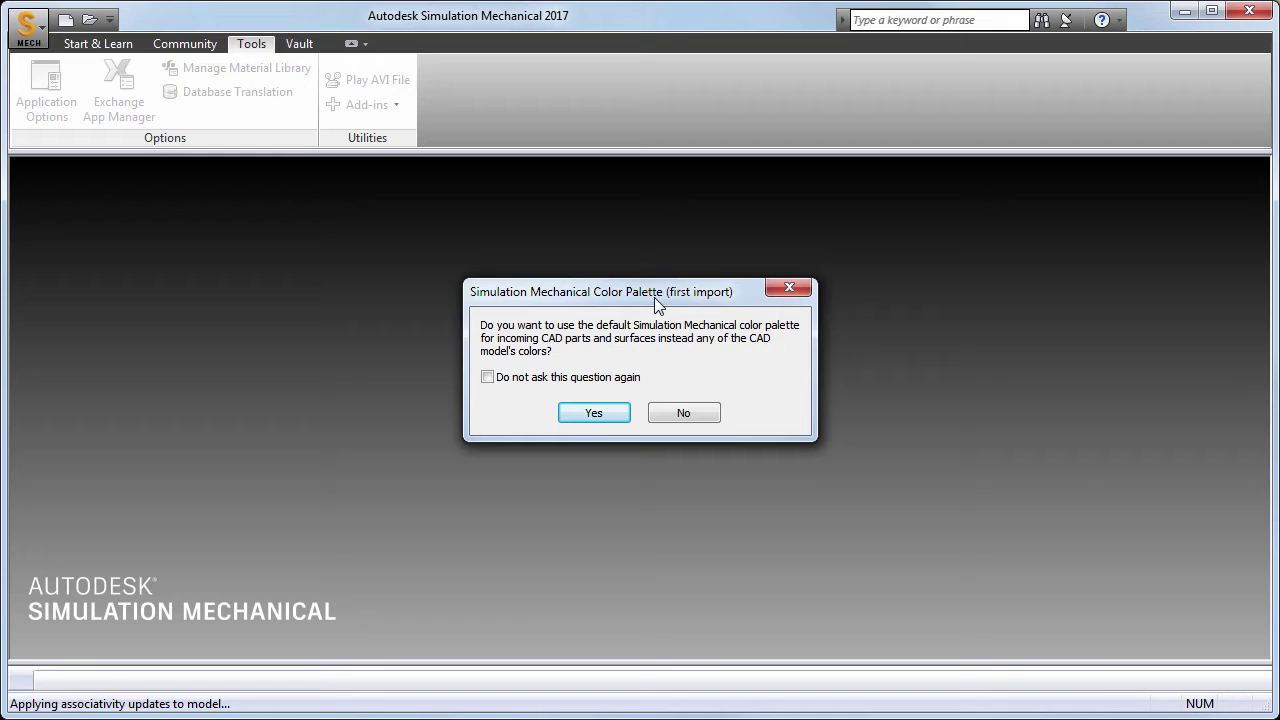
Step: Keep the CAD colours, import the CAD part names, and let CAD materials replace existing properties
left_click(684, 413)
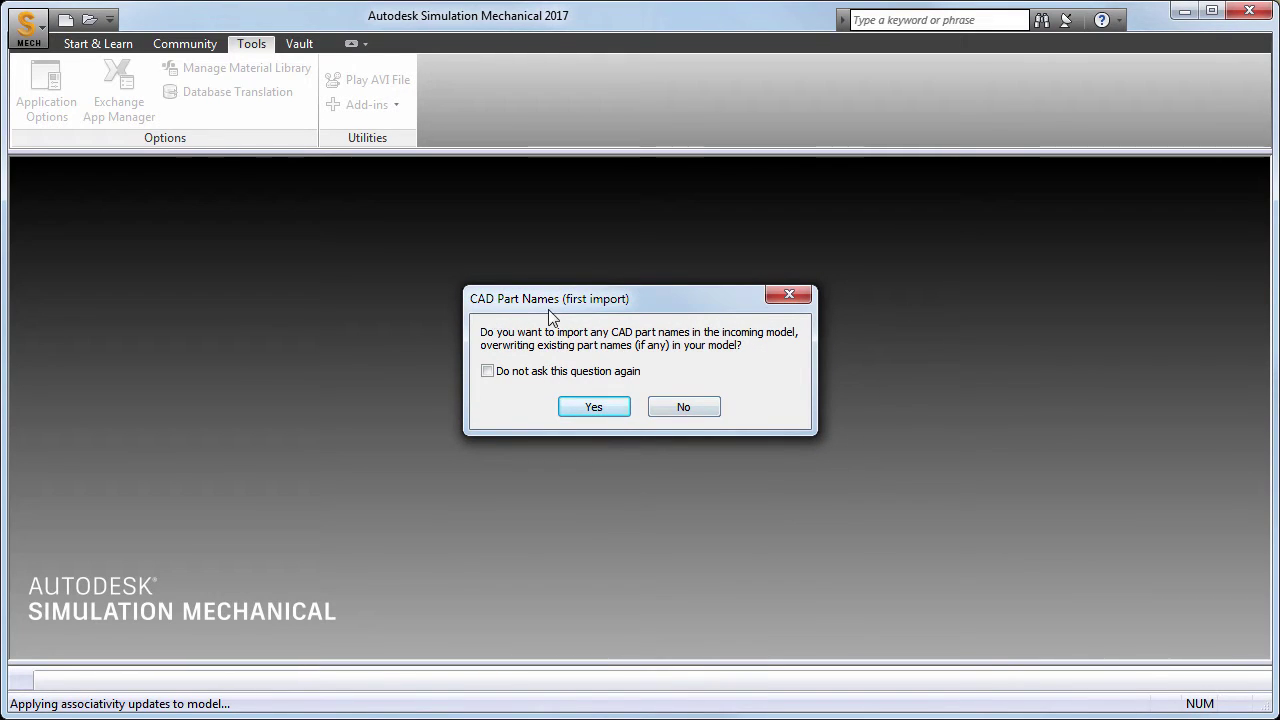
left_click(594, 407)
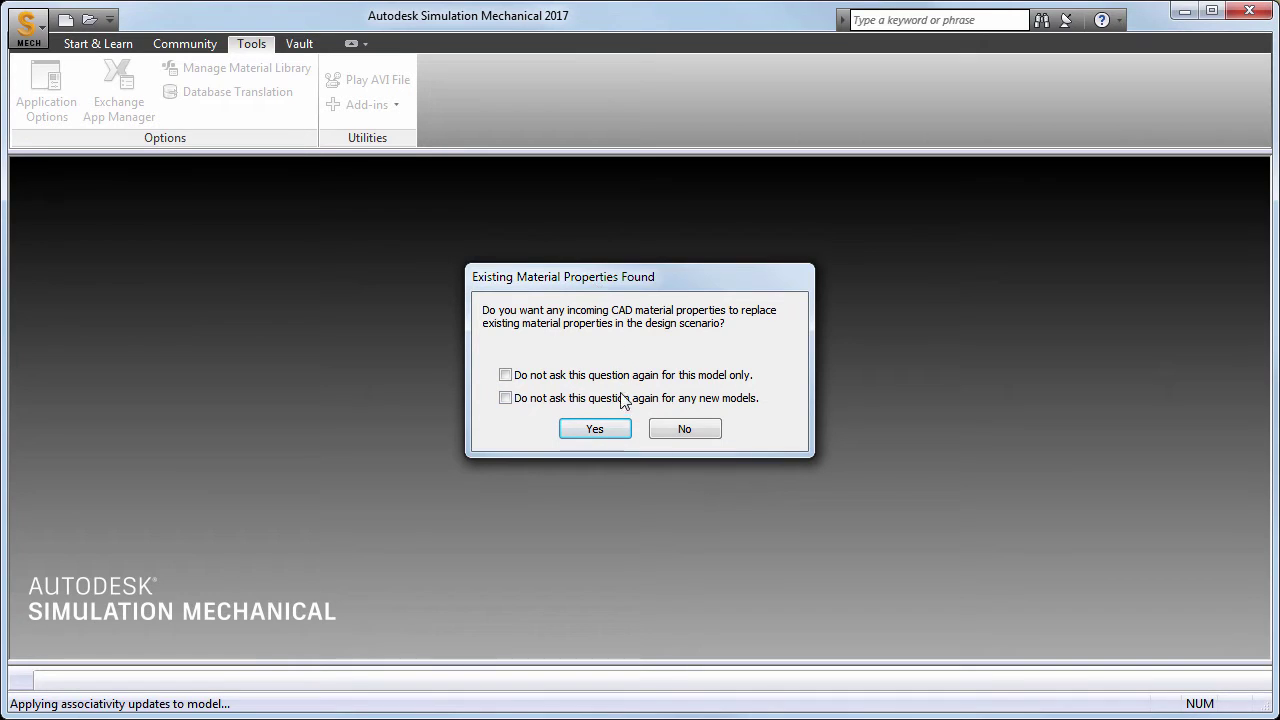
left_click(607, 429)
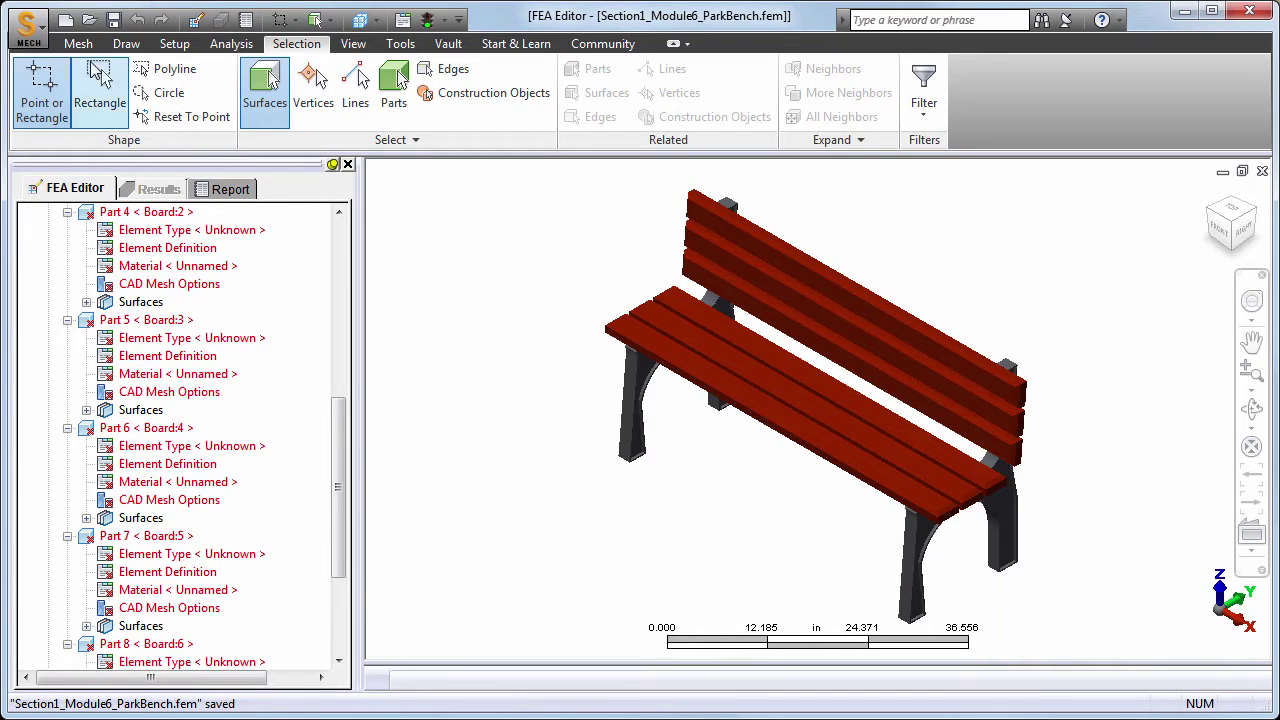
Step: Set an absolute mesh size of 0.6 in and generate the bench's solid mesh
left_click(80, 45)
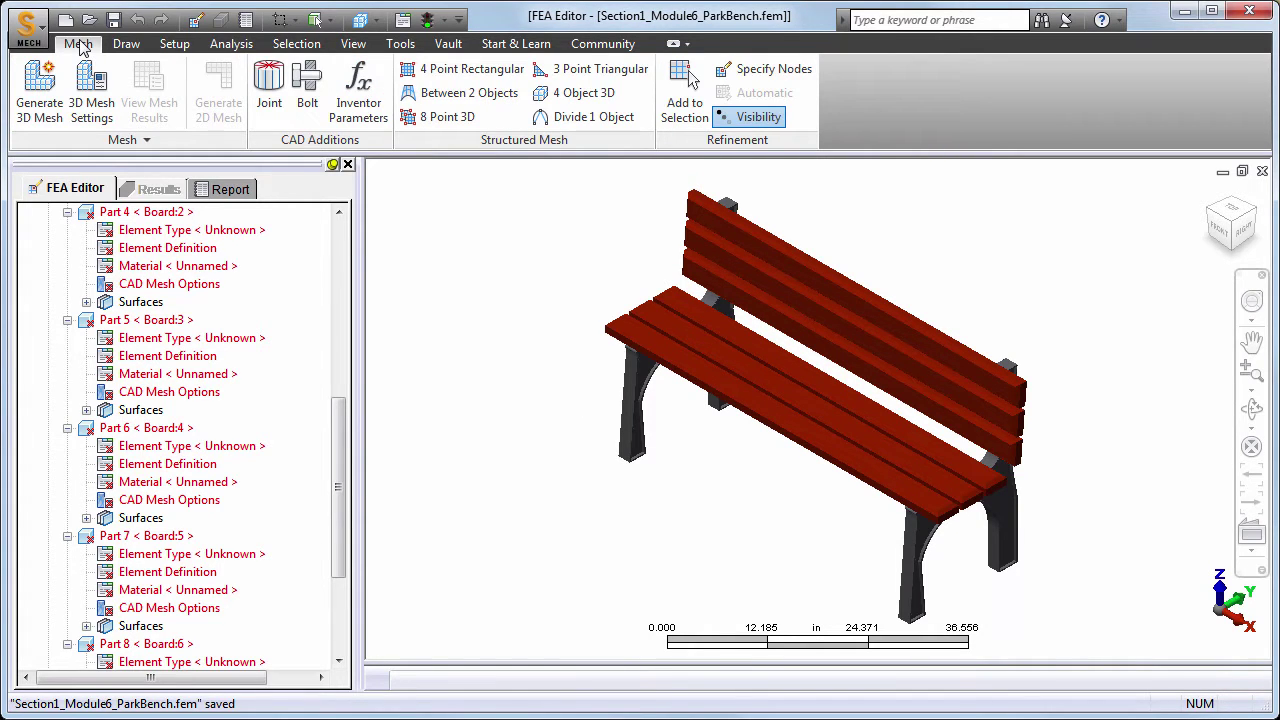
left_click(92, 92)
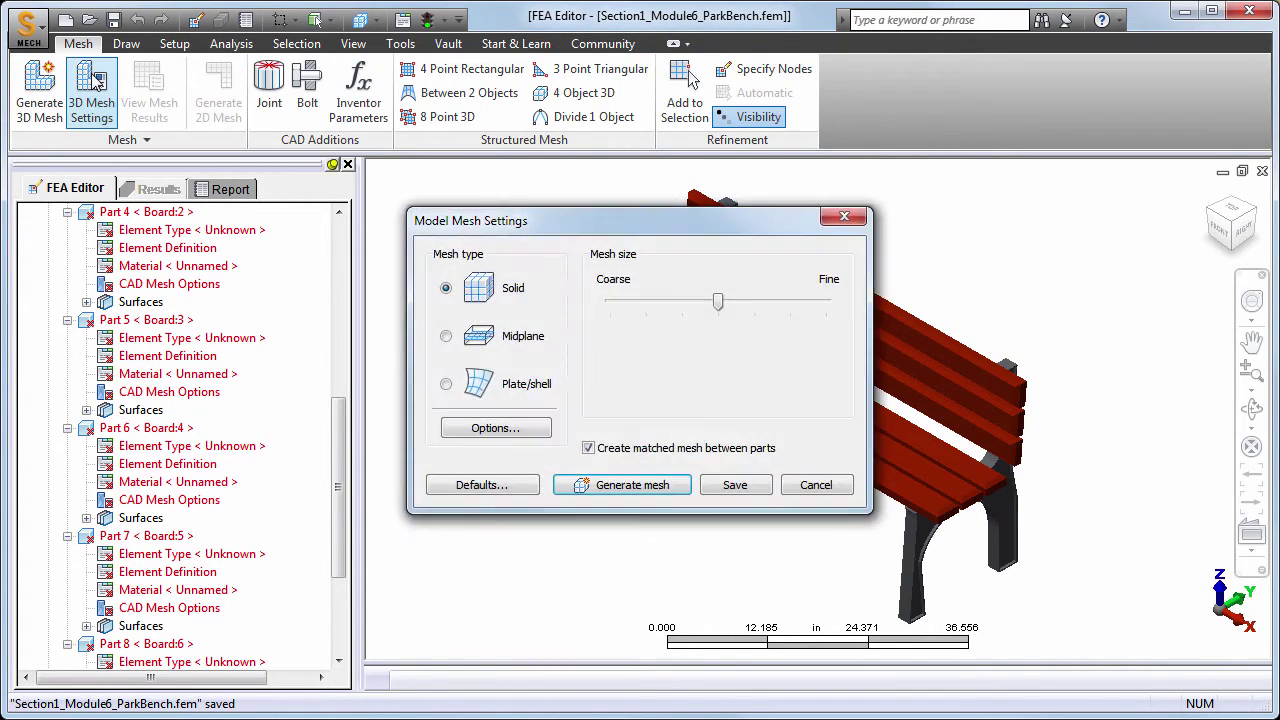
left_click(525, 428)
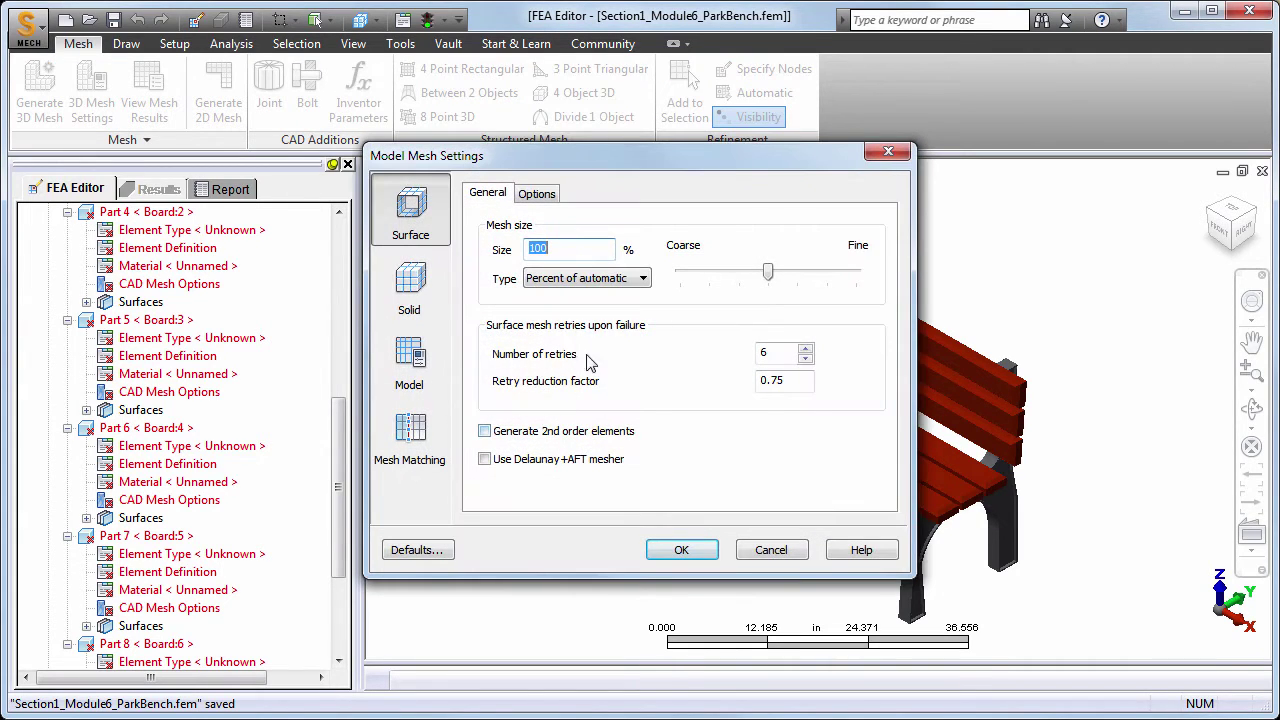
left_click(636, 279)
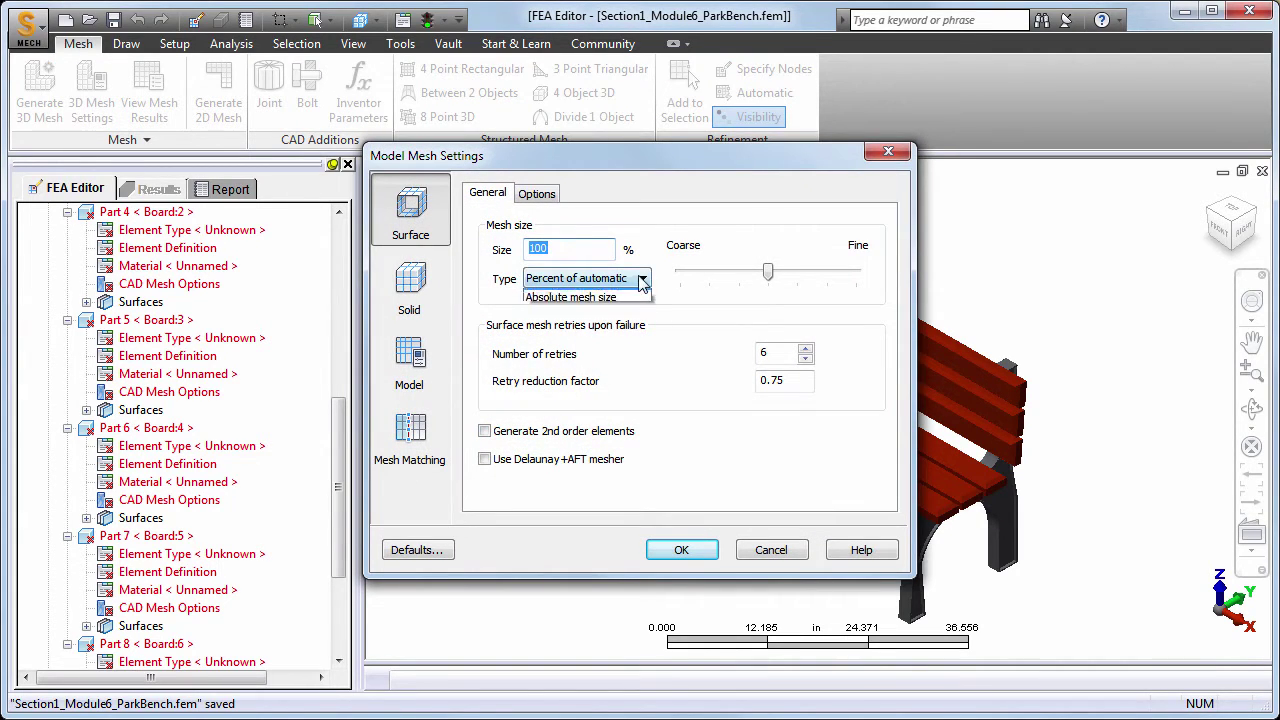
left_click(590, 309)
left_click_drag(612, 249, 502, 252)
type("0.6")
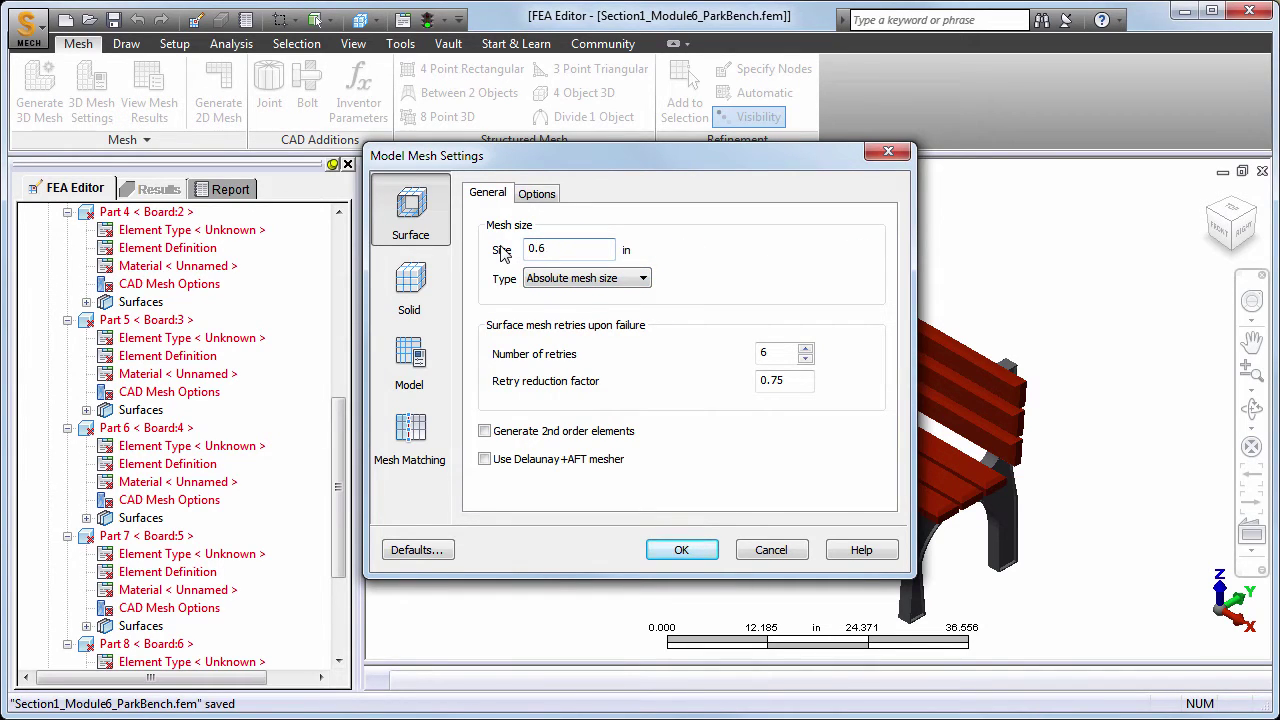
left_click(702, 556)
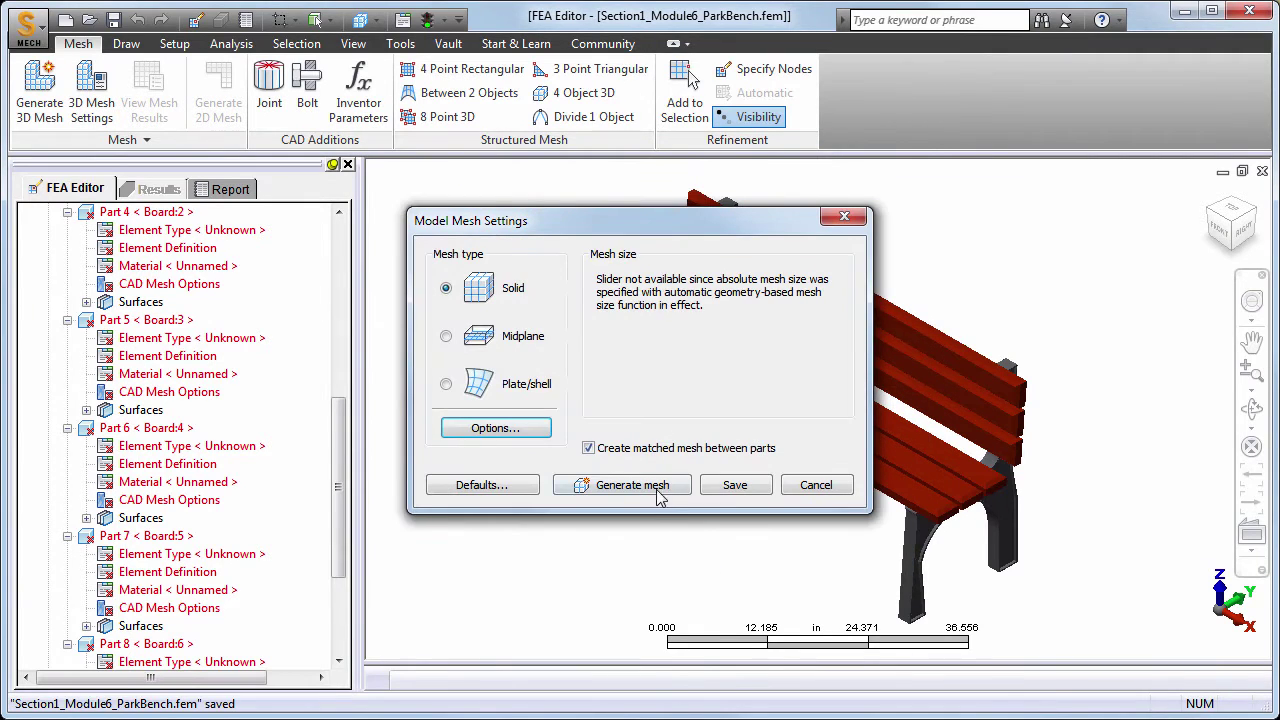
left_click(660, 487)
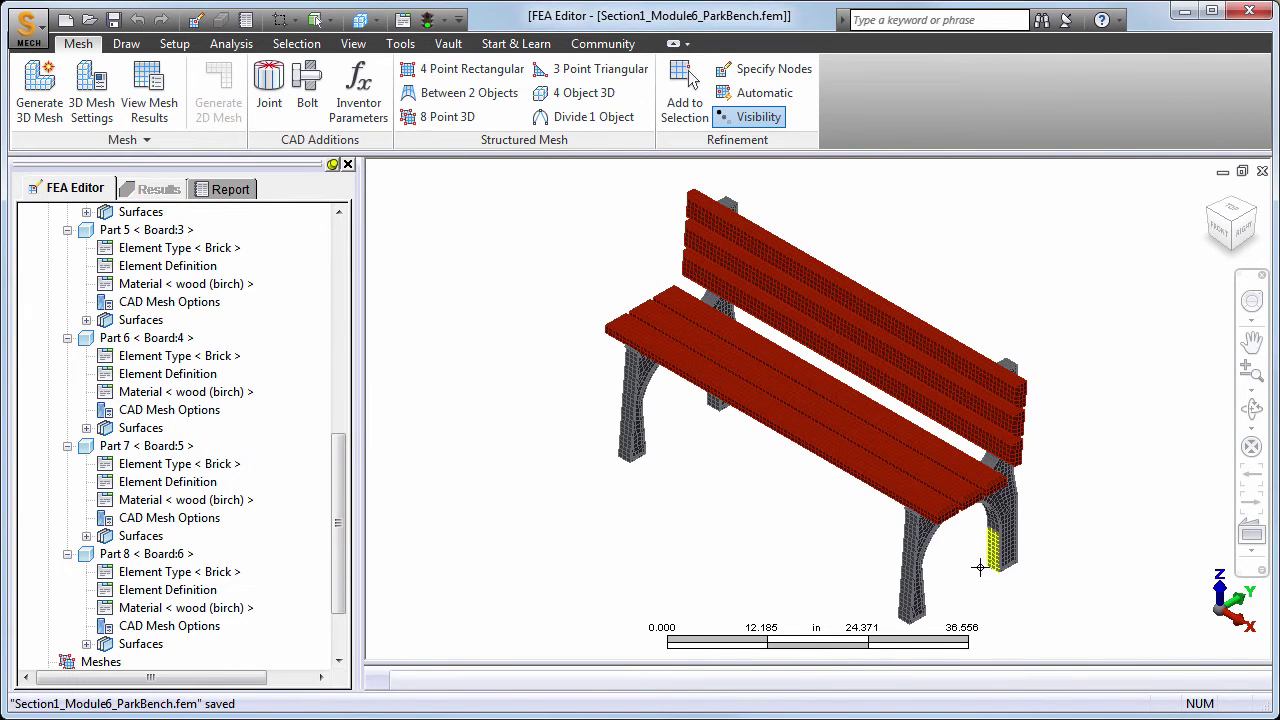
scroll(960, 558, "up", 10)
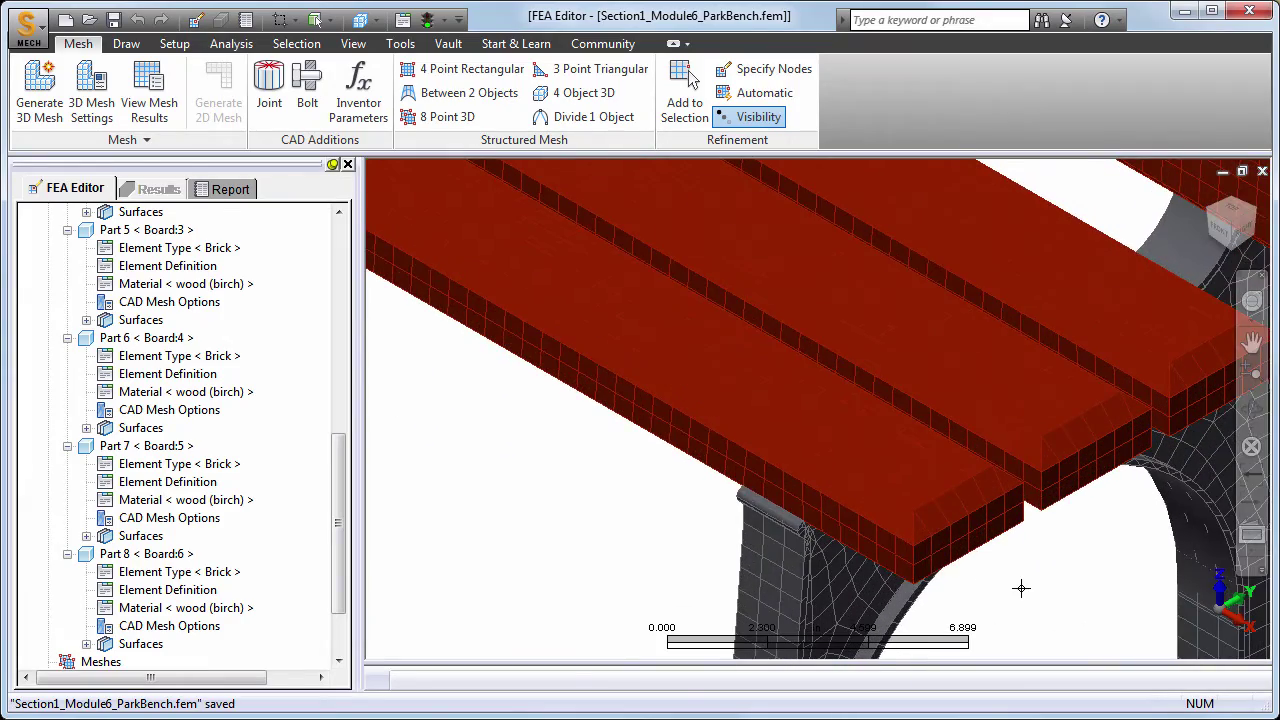
middle_click_drag(1116, 578, 846, 531, "shift")
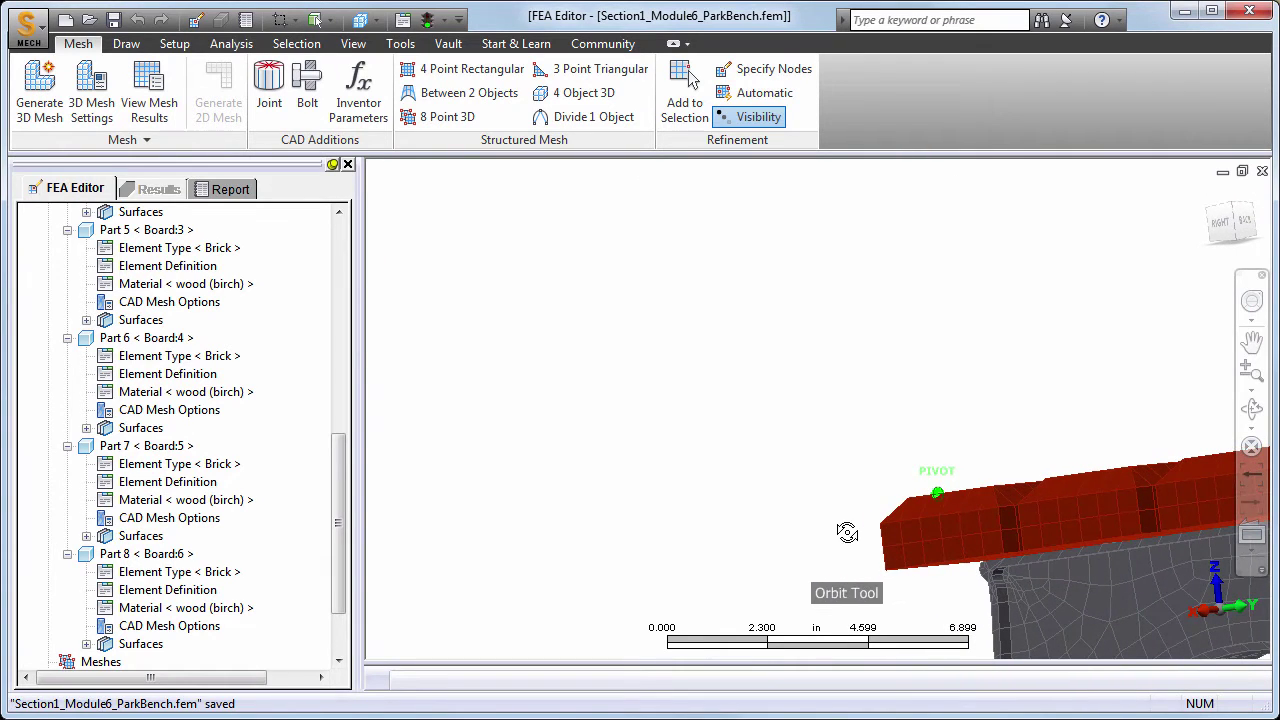
left_click(1204, 196)
left_click_drag(338, 489, 330, 251)
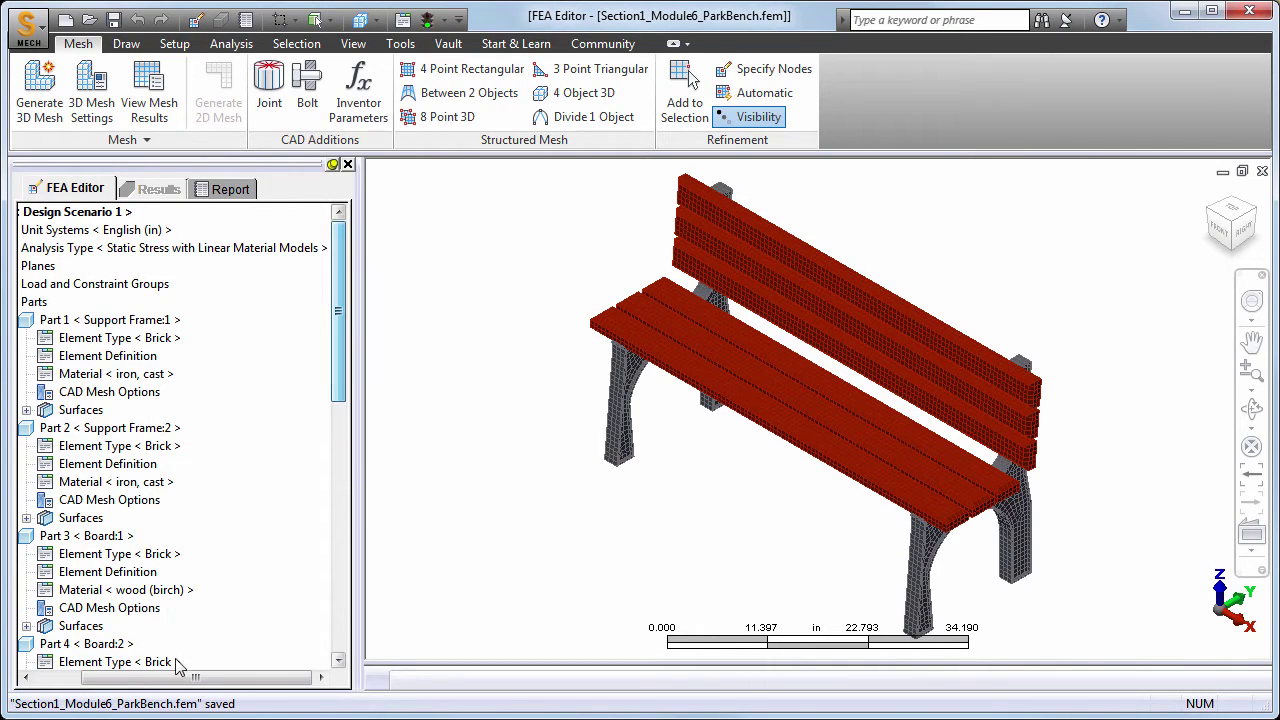
left_click_drag(170, 680, 97, 683)
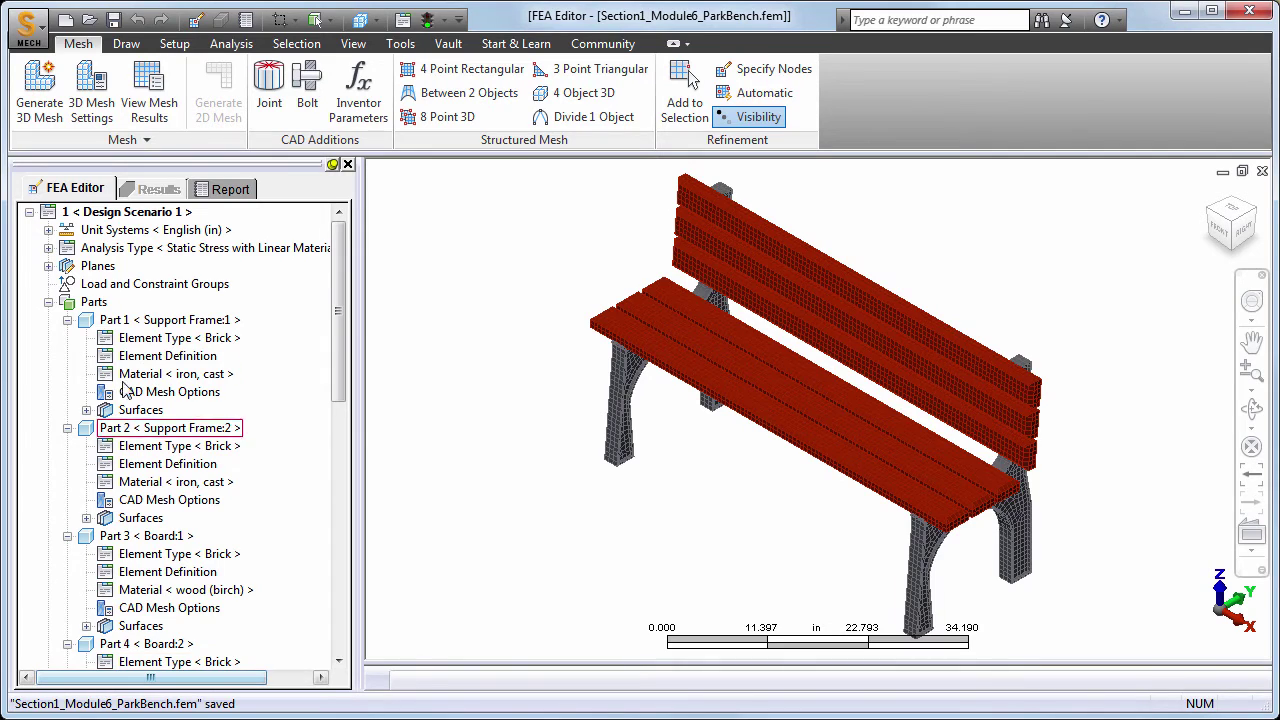
Step: Select Part 1 and Part 2 and confirm 'iron, cast' as their material
right_click(86, 306)
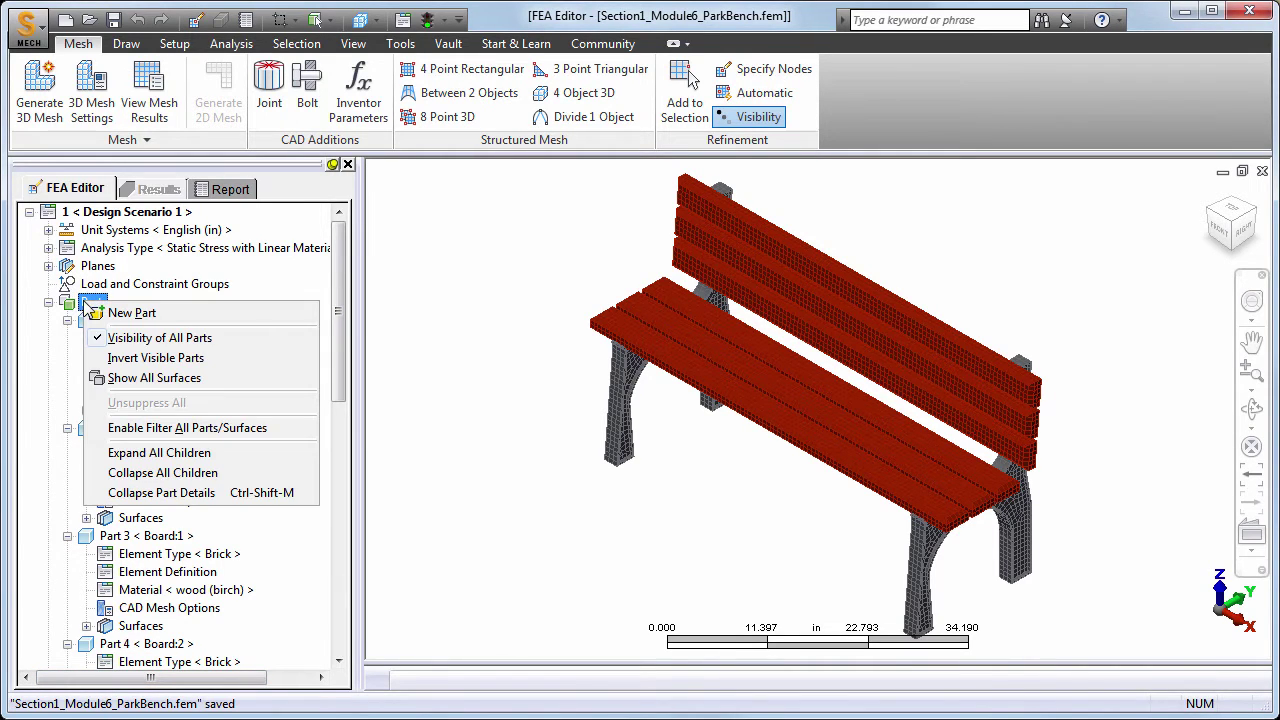
left_click(150, 492)
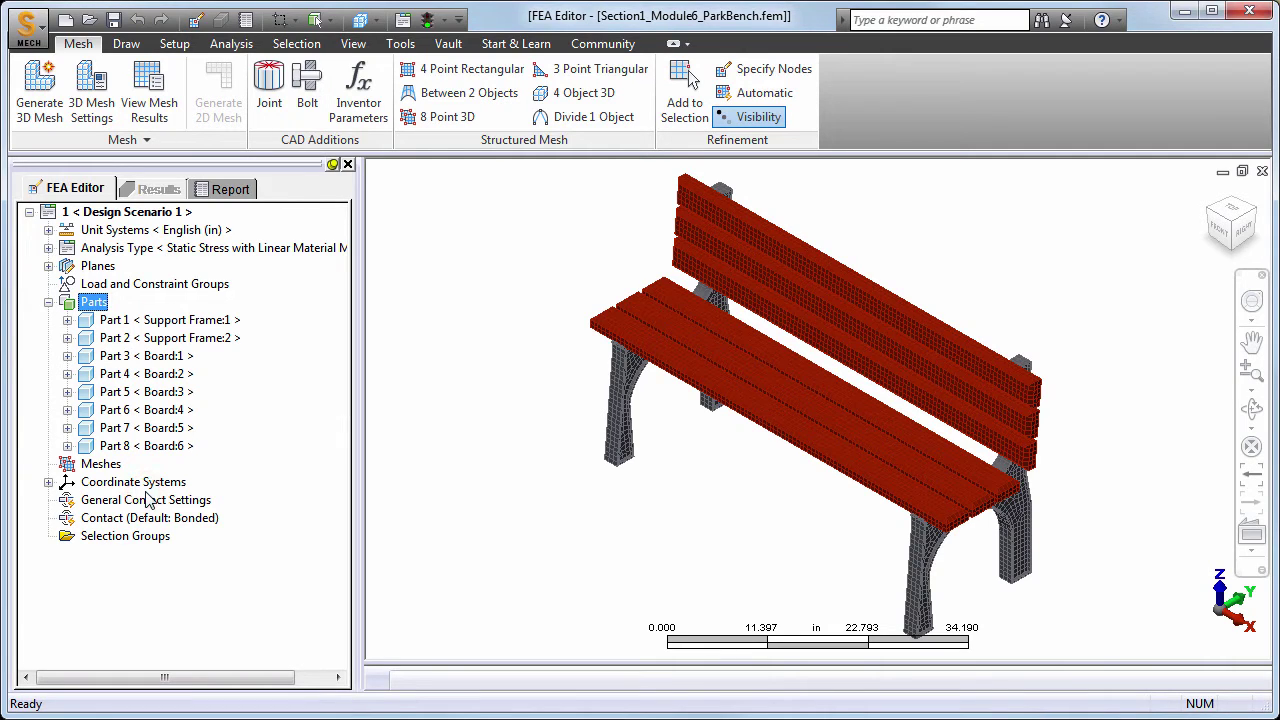
left_click(118, 321)
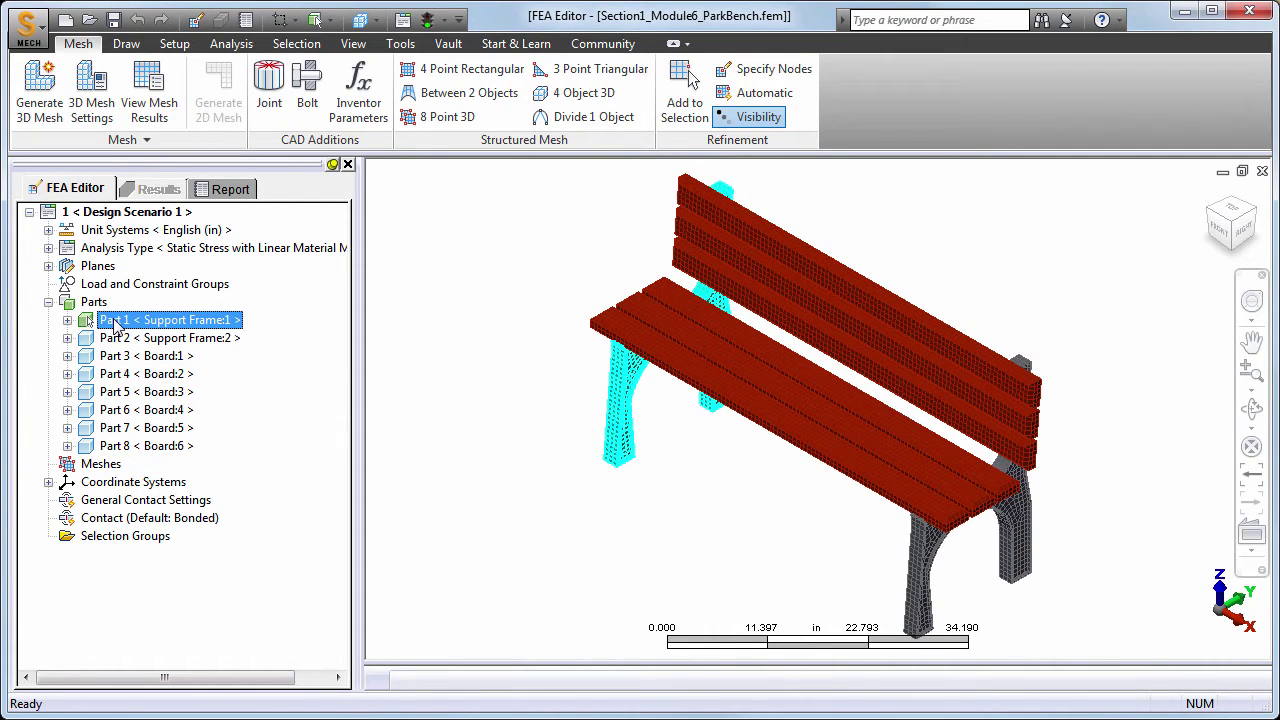
left_click(116, 338, "ctrl")
right_click(116, 338)
mouse_move(174, 23)
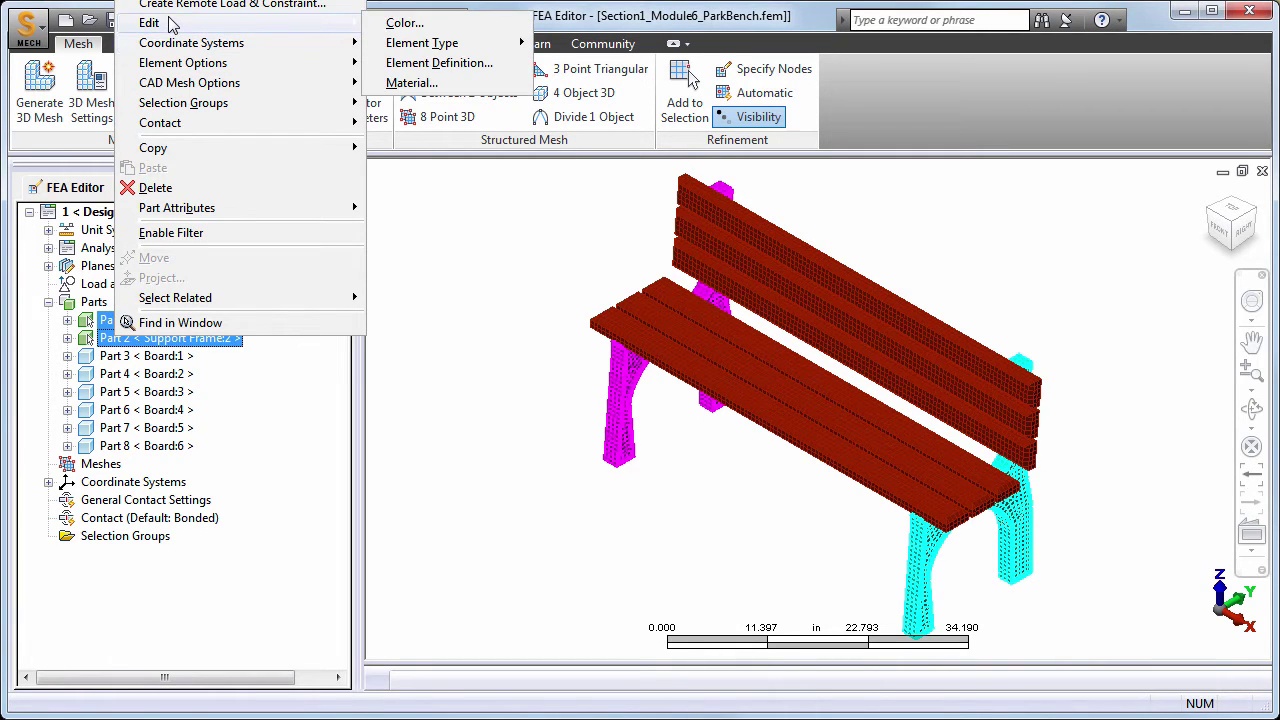
left_click(408, 84)
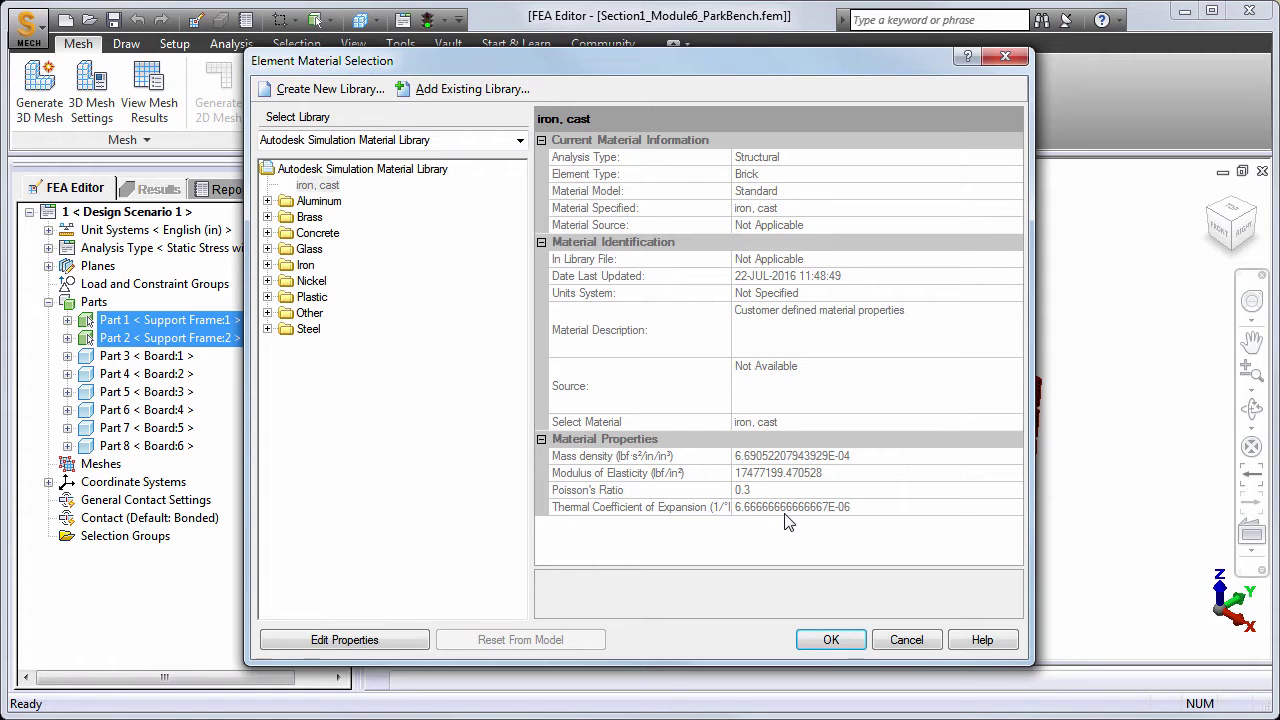
left_click(834, 641)
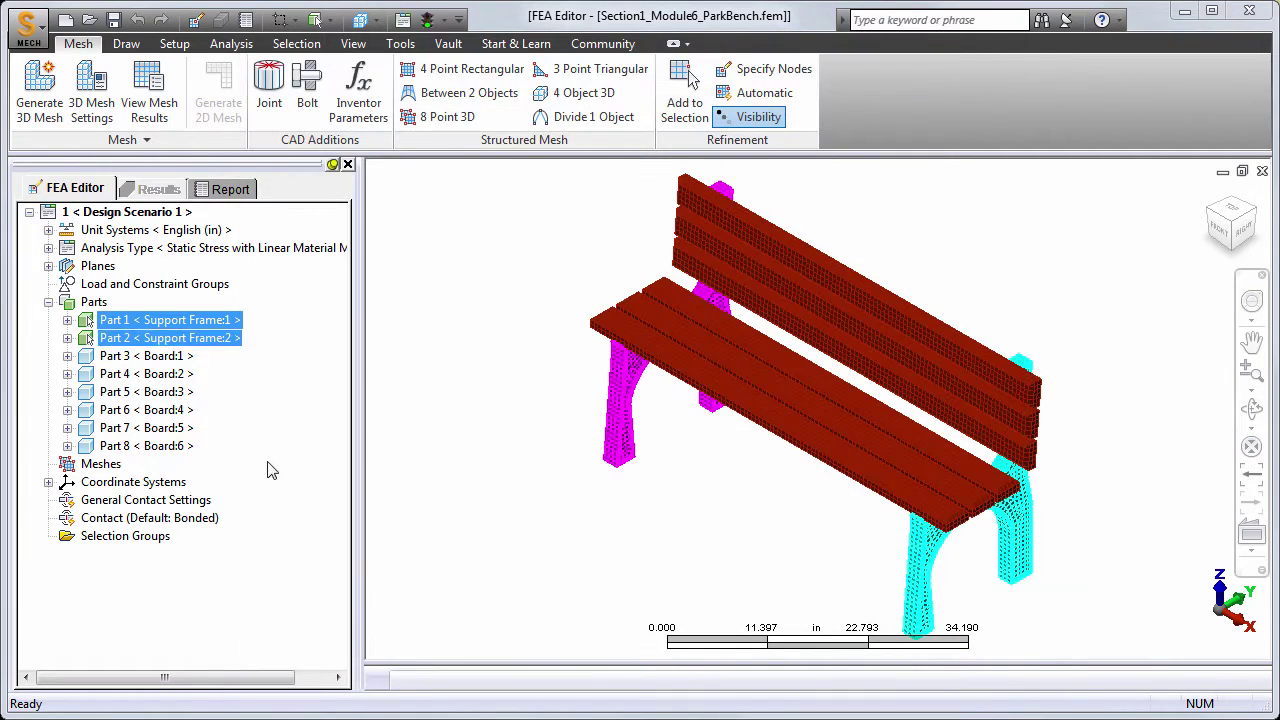
Step: Select board Parts 3–8 and switch their element definition's material model to Orthotropic
left_click(127, 359)
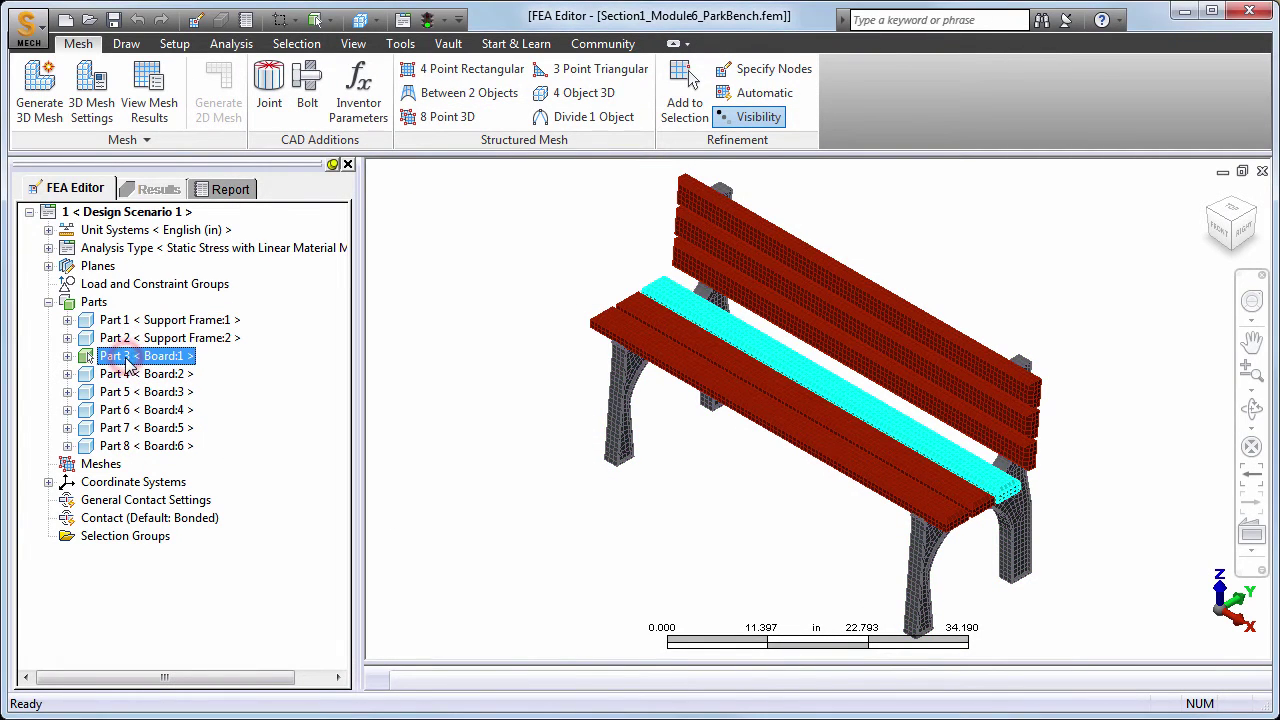
left_click(120, 447, "ctrl")
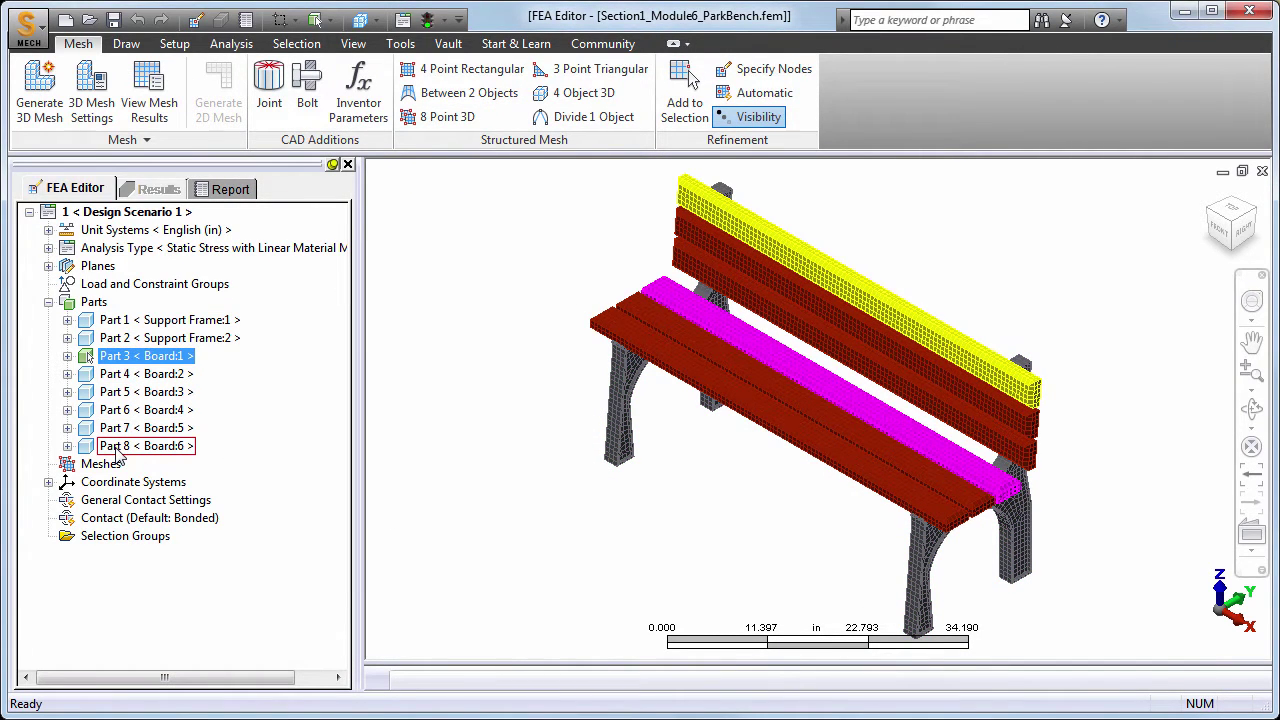
left_click(118, 447, "shift")
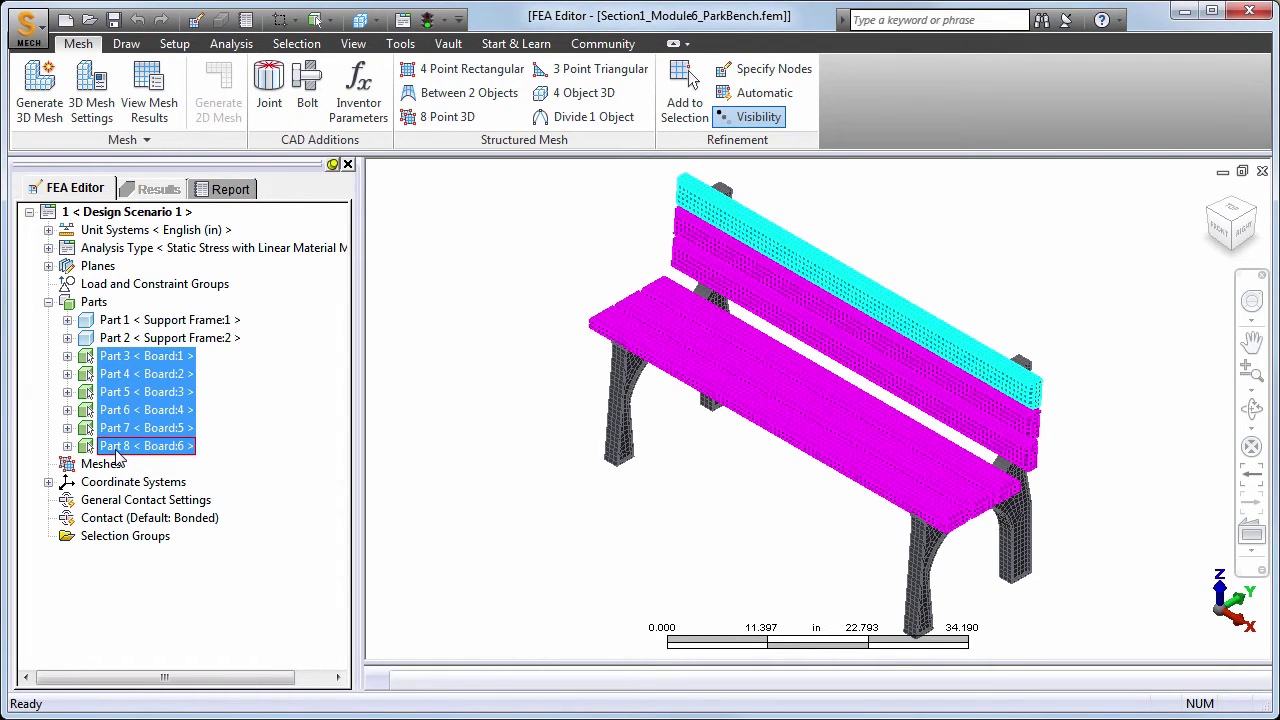
right_click(118, 450)
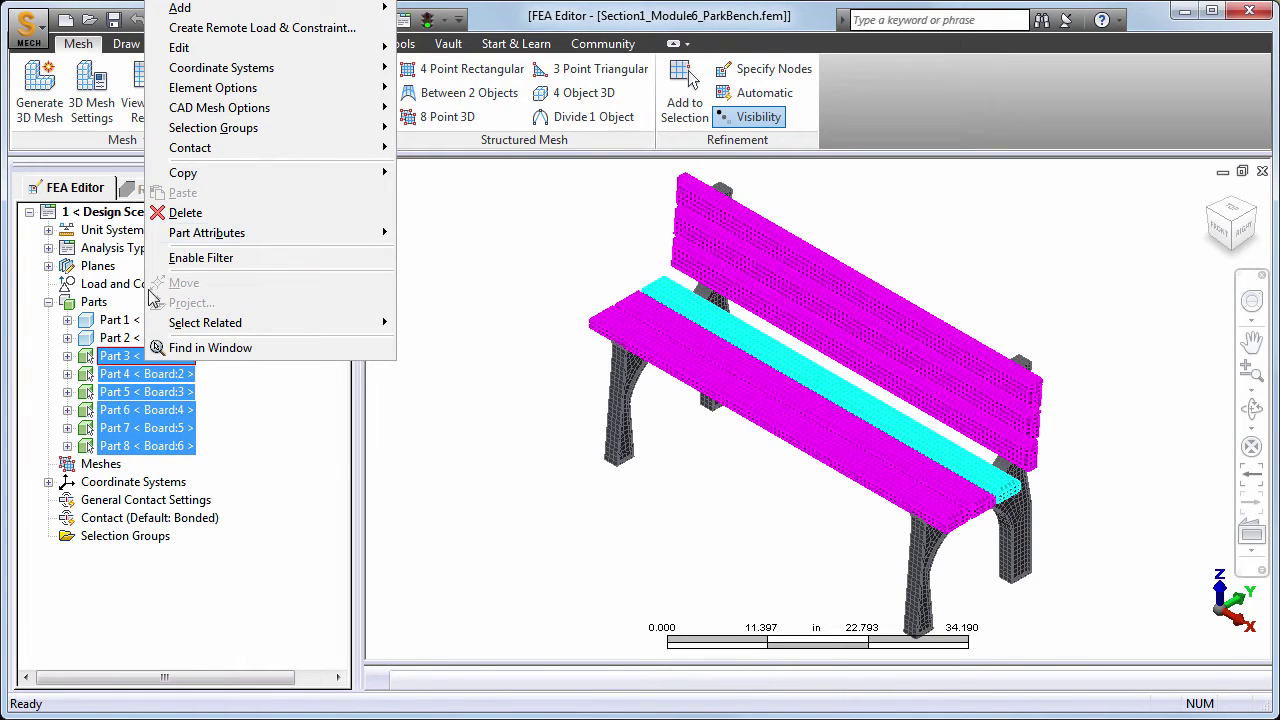
mouse_move(272, 50)
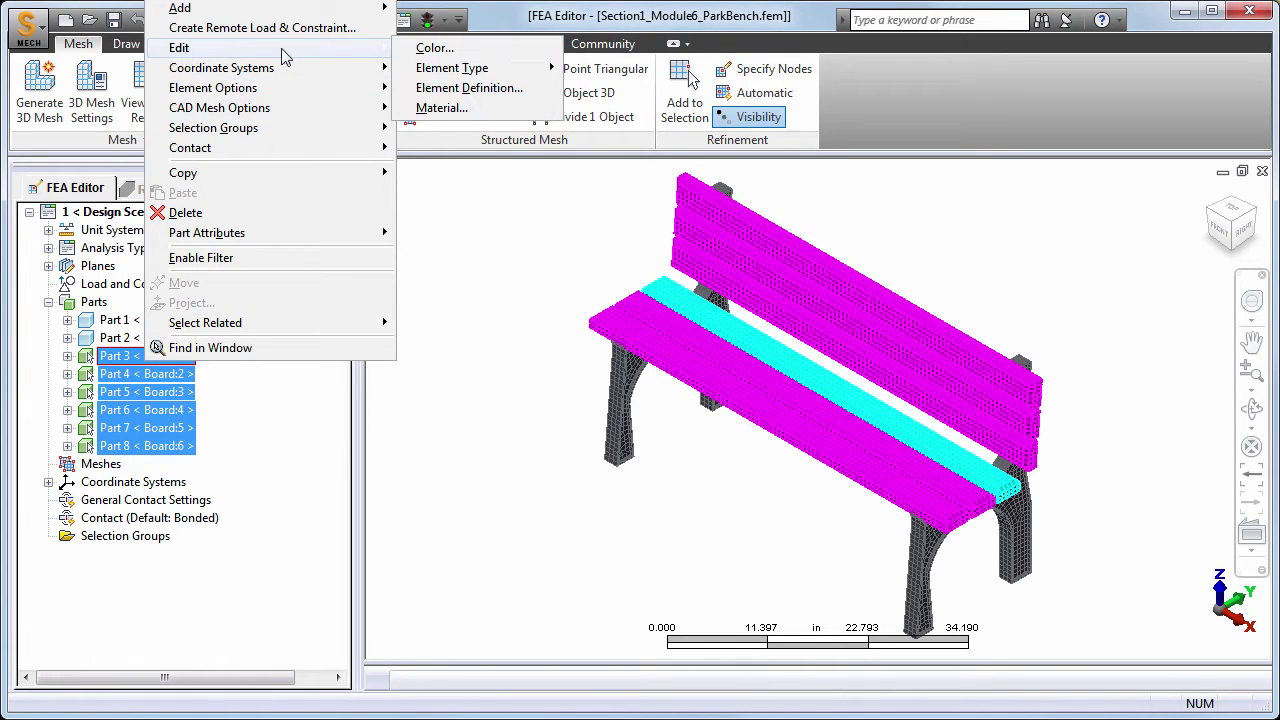
left_click(452, 89)
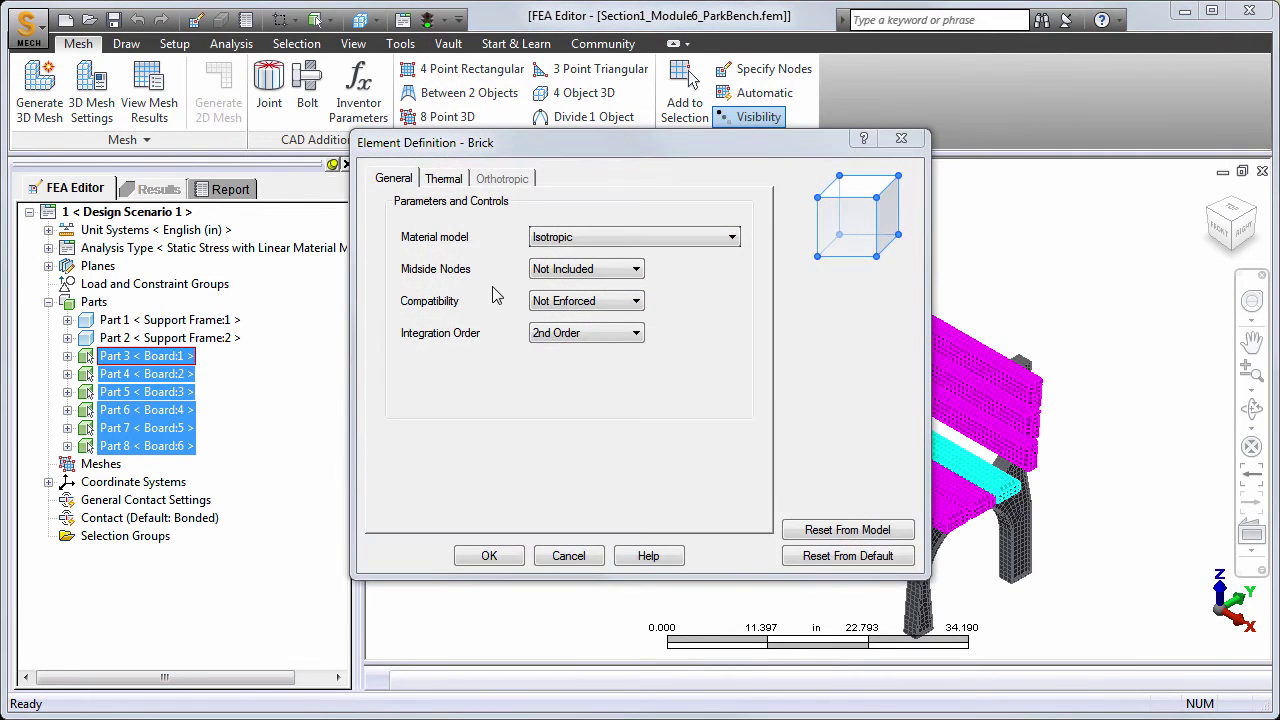
left_click(732, 237)
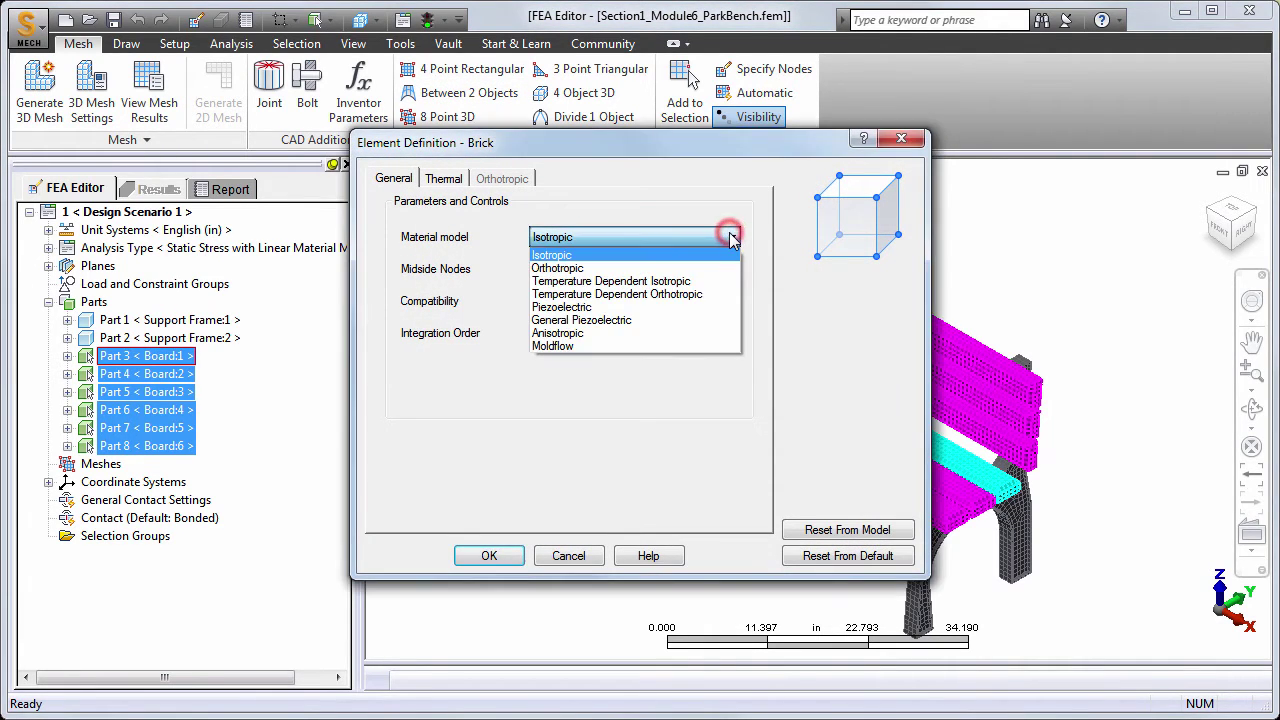
left_click(600, 268)
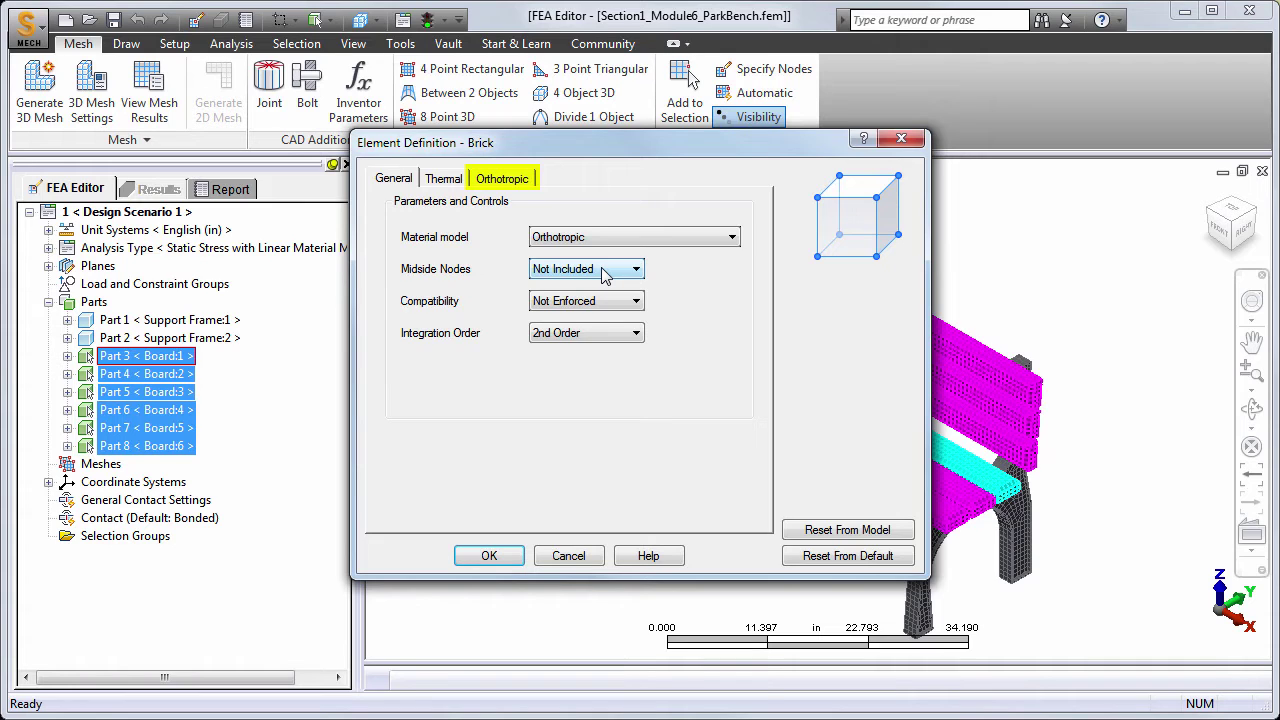
Step: Keep the boards' orthotropic material axis along Global X-direction and accept the element definition
left_click(514, 182)
left_click_drag(613, 150, 362, 116)
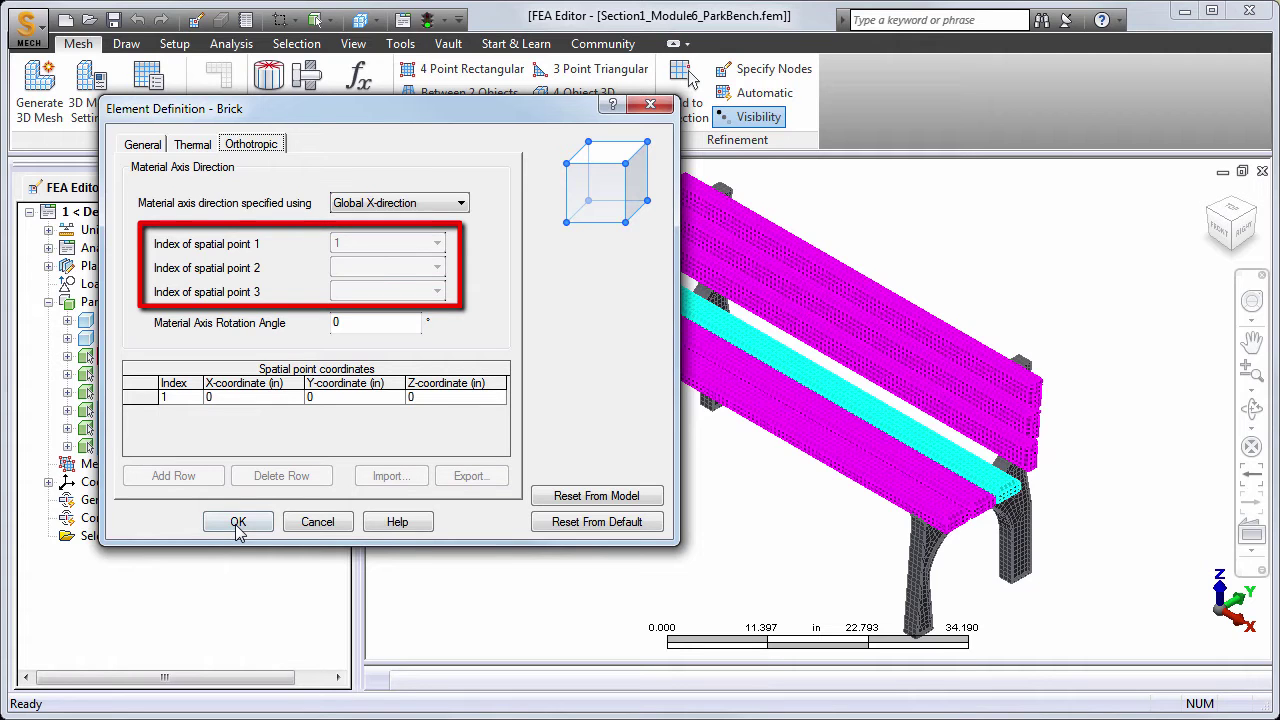
left_click(237, 524)
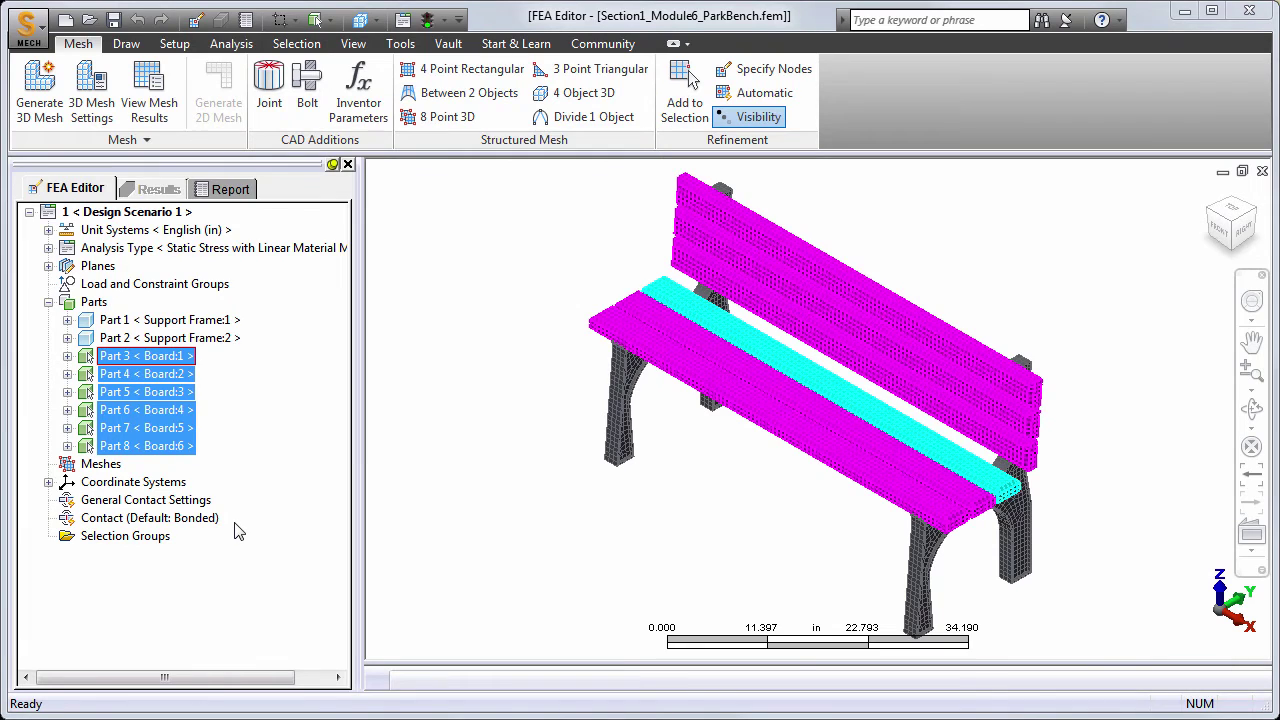
Step: Replace the boards' custom wood (birch) with Birch, Yellow from the Wood library
right_click(150, 362)
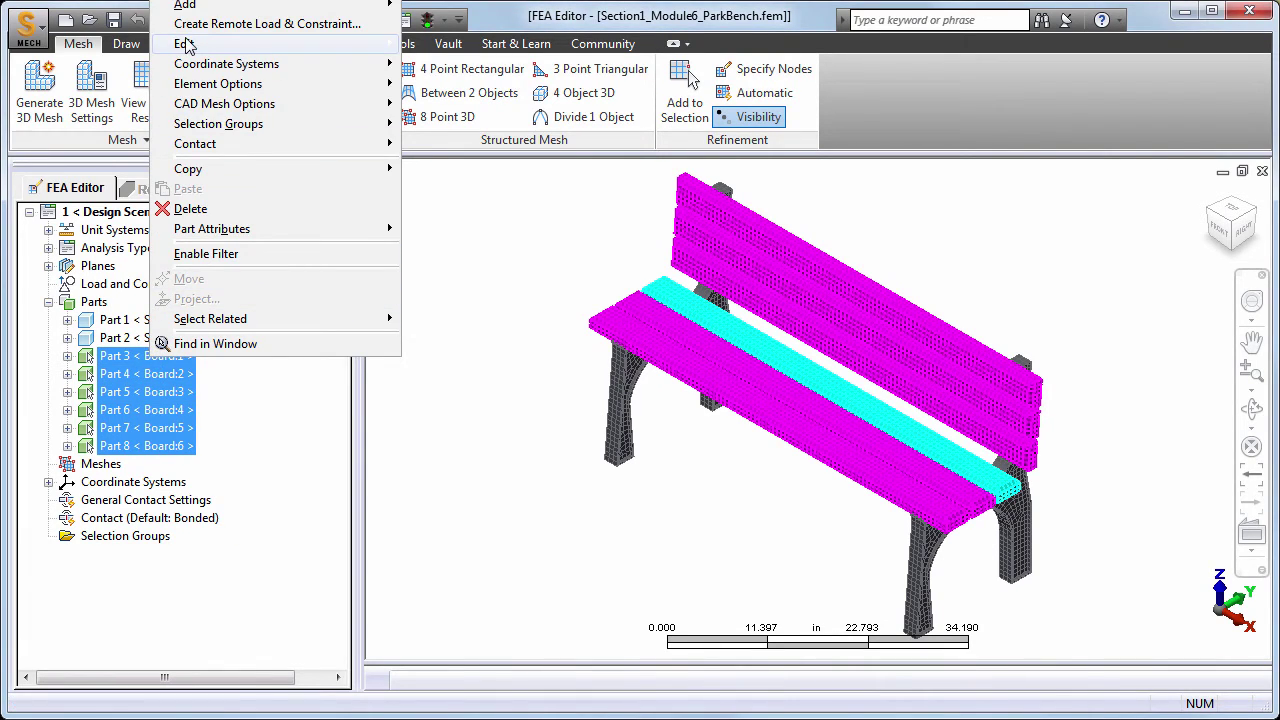
mouse_move(277, 45)
left_click(446, 104)
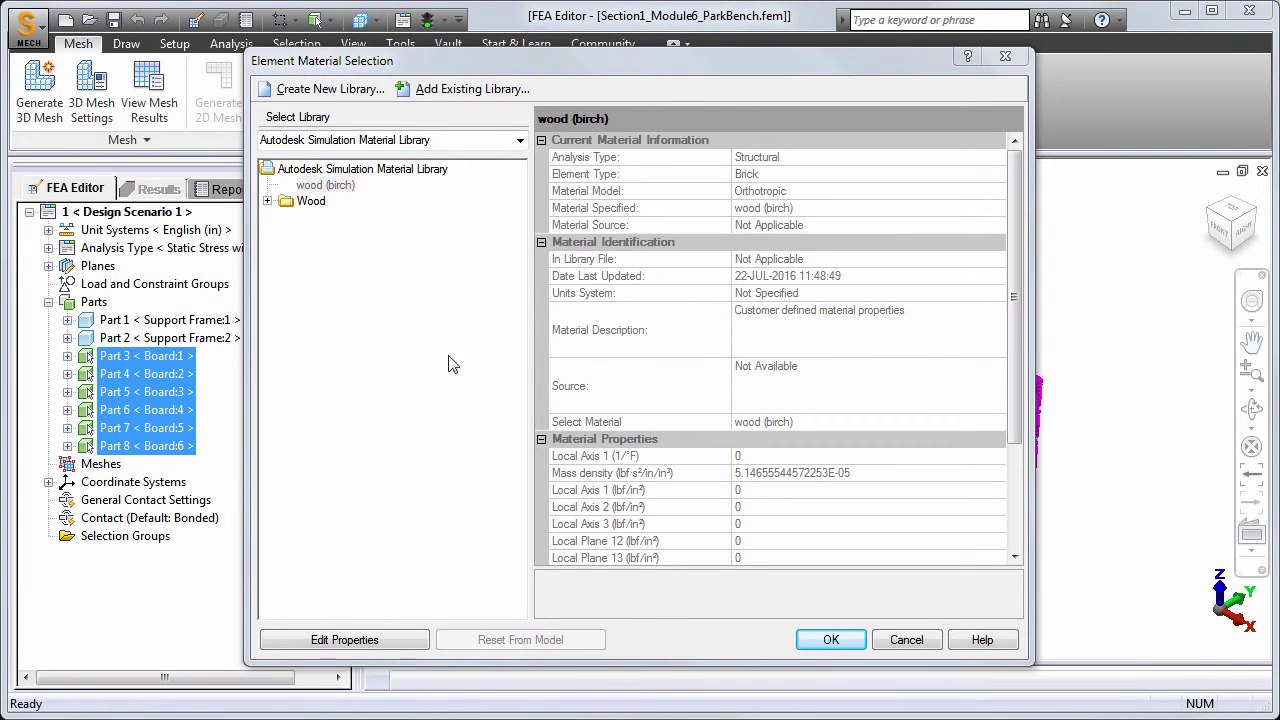
left_click_drag(1017, 427, 1020, 542)
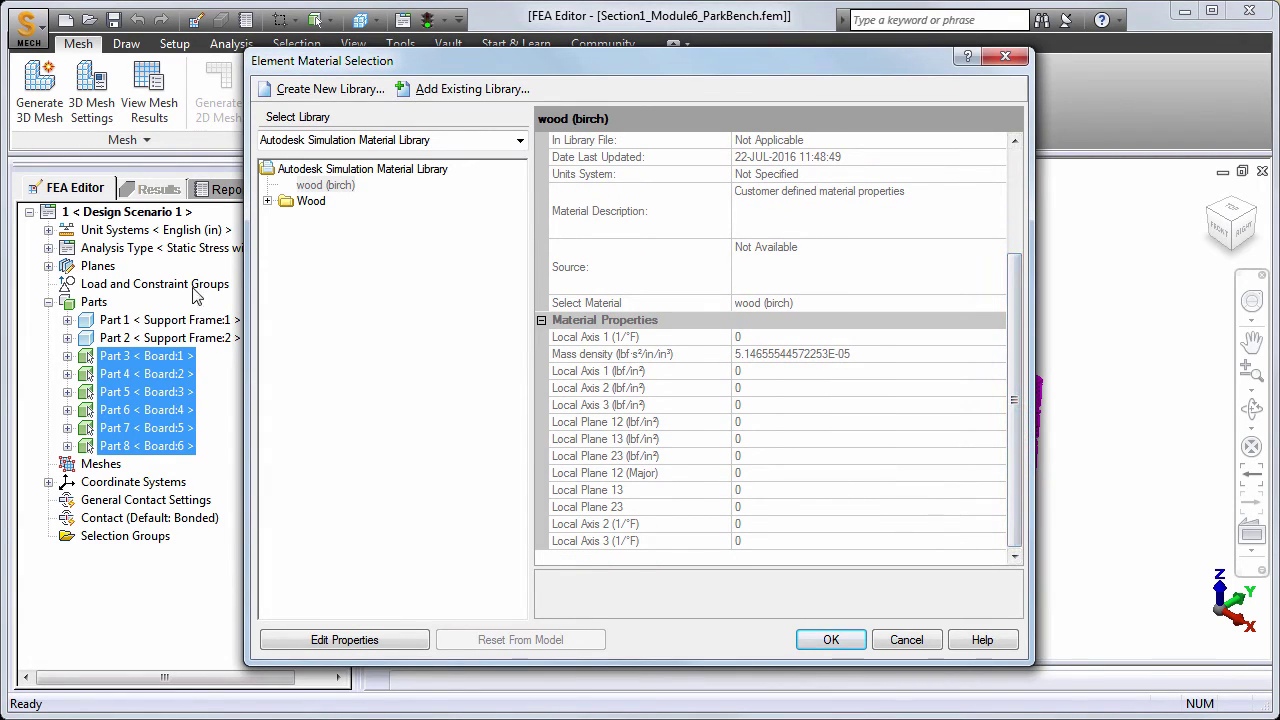
left_click(267, 201)
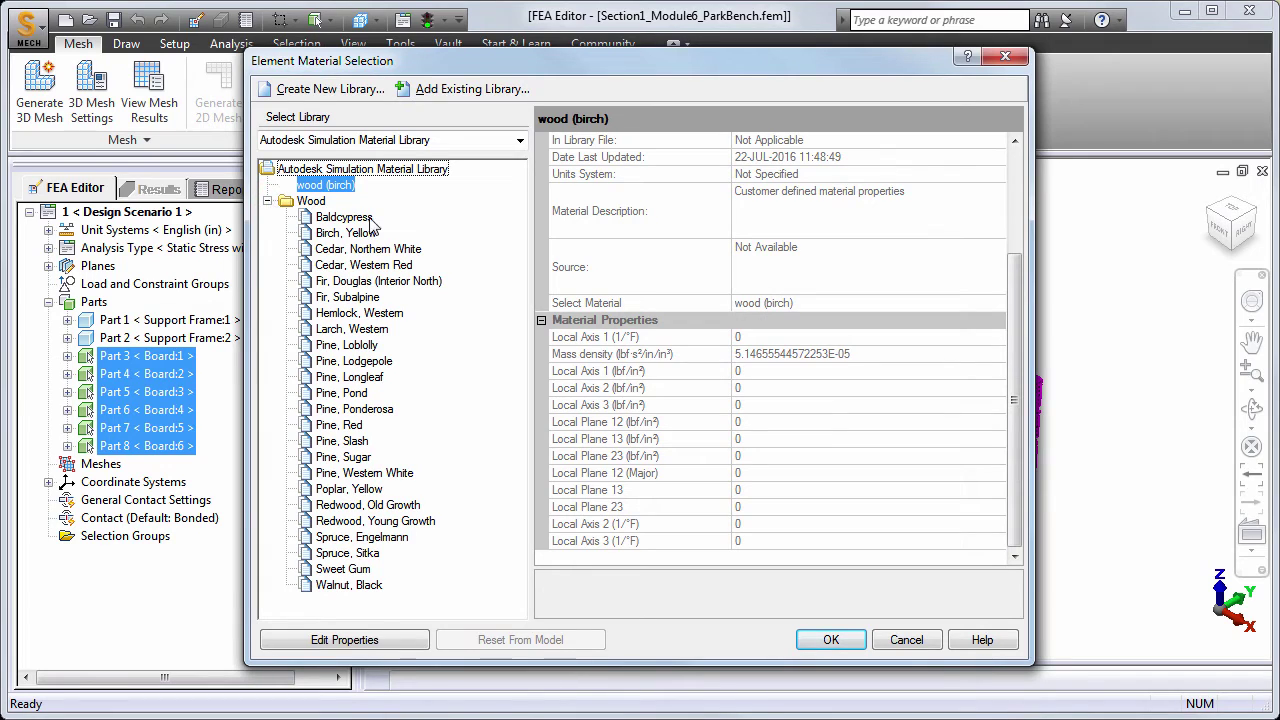
left_click(342, 233)
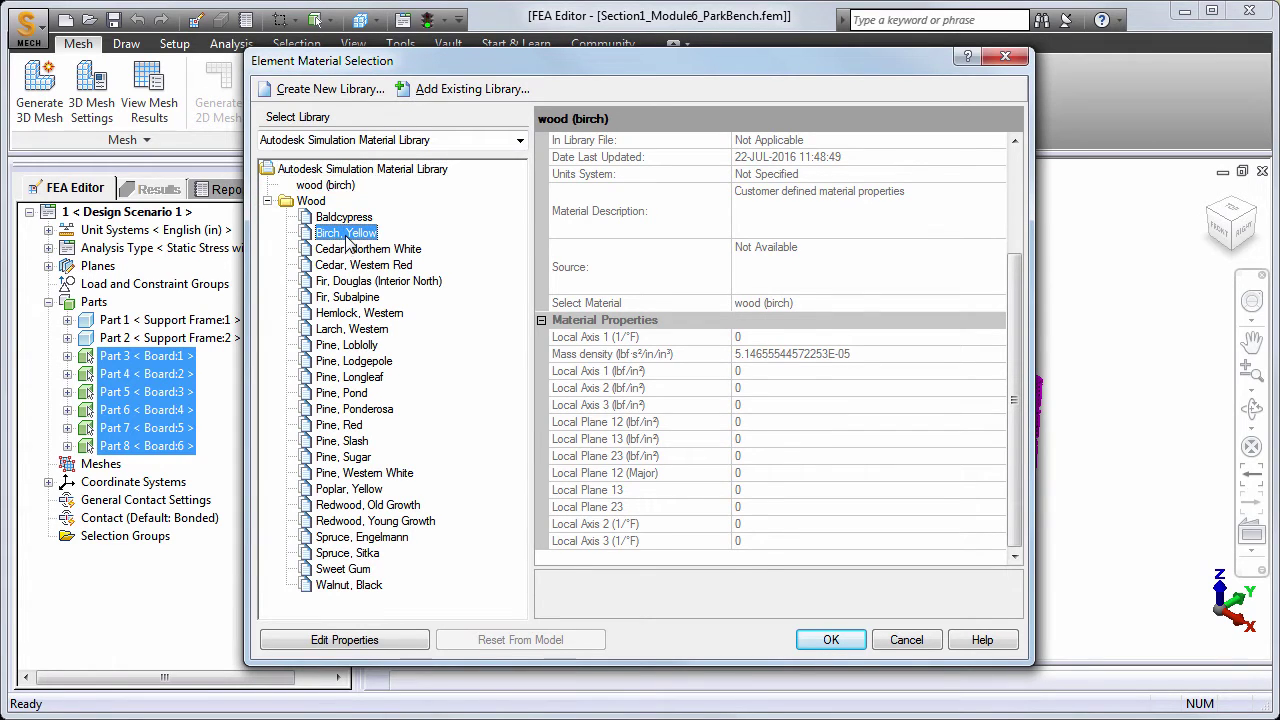
left_click_drag(1017, 334, 1016, 462)
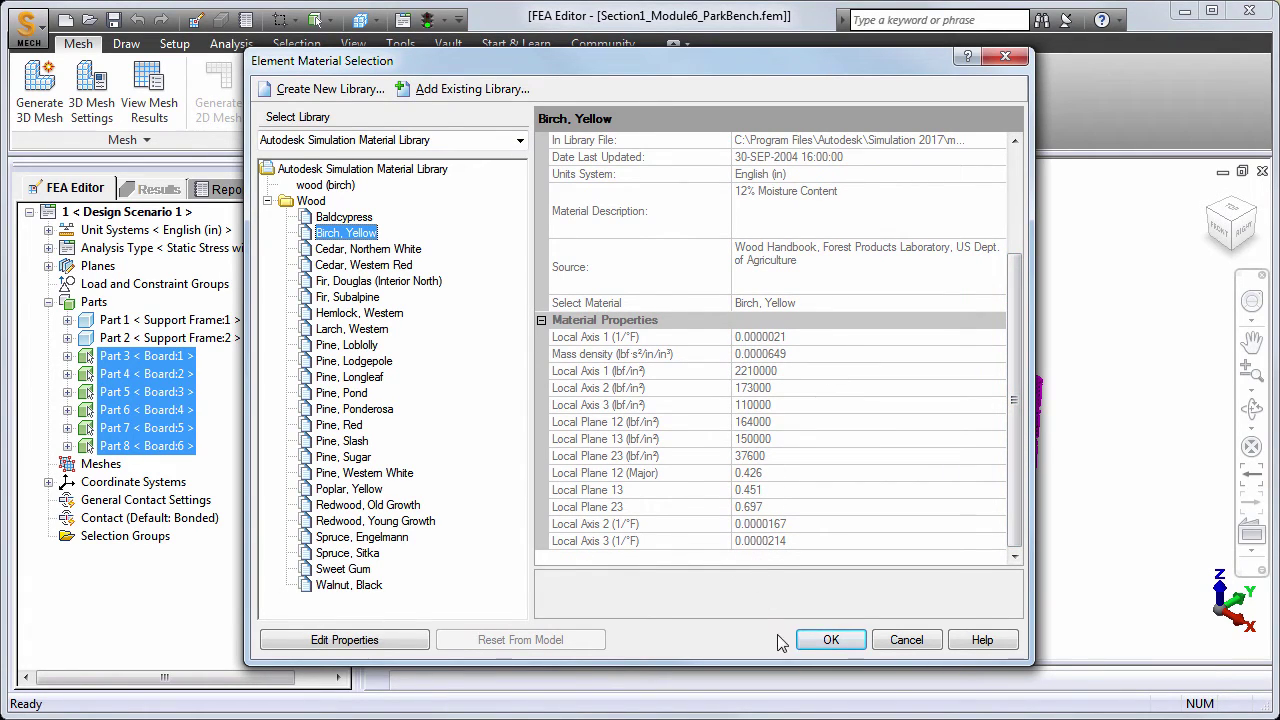
left_click(831, 640)
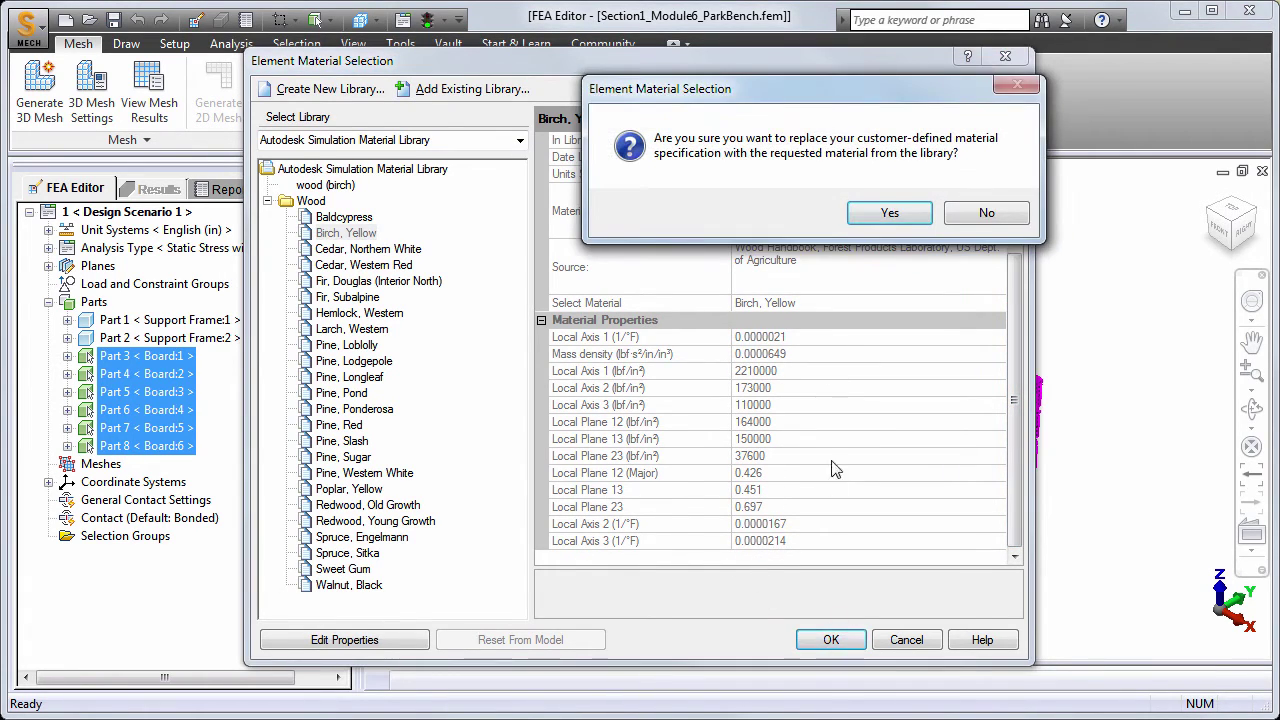
left_click(890, 213)
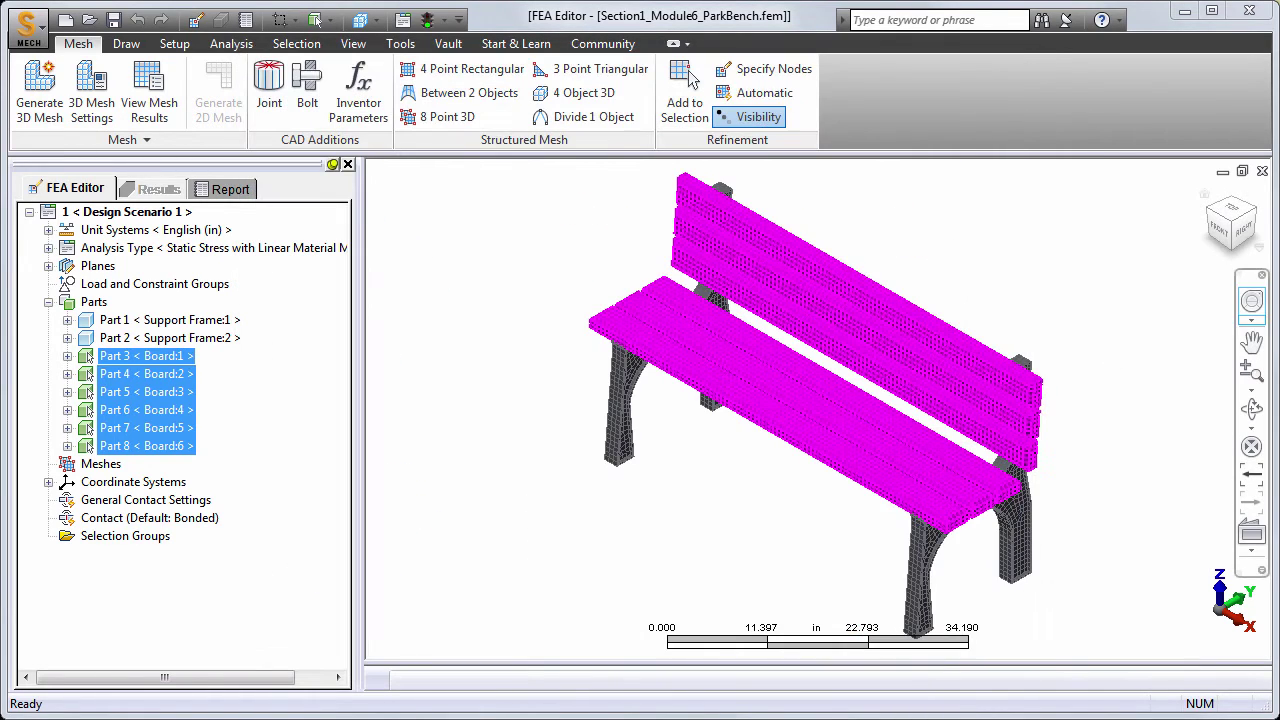
Step: Select the bottom faces of the four bench feet and apply a Fixed general constraint
left_click(1232, 252)
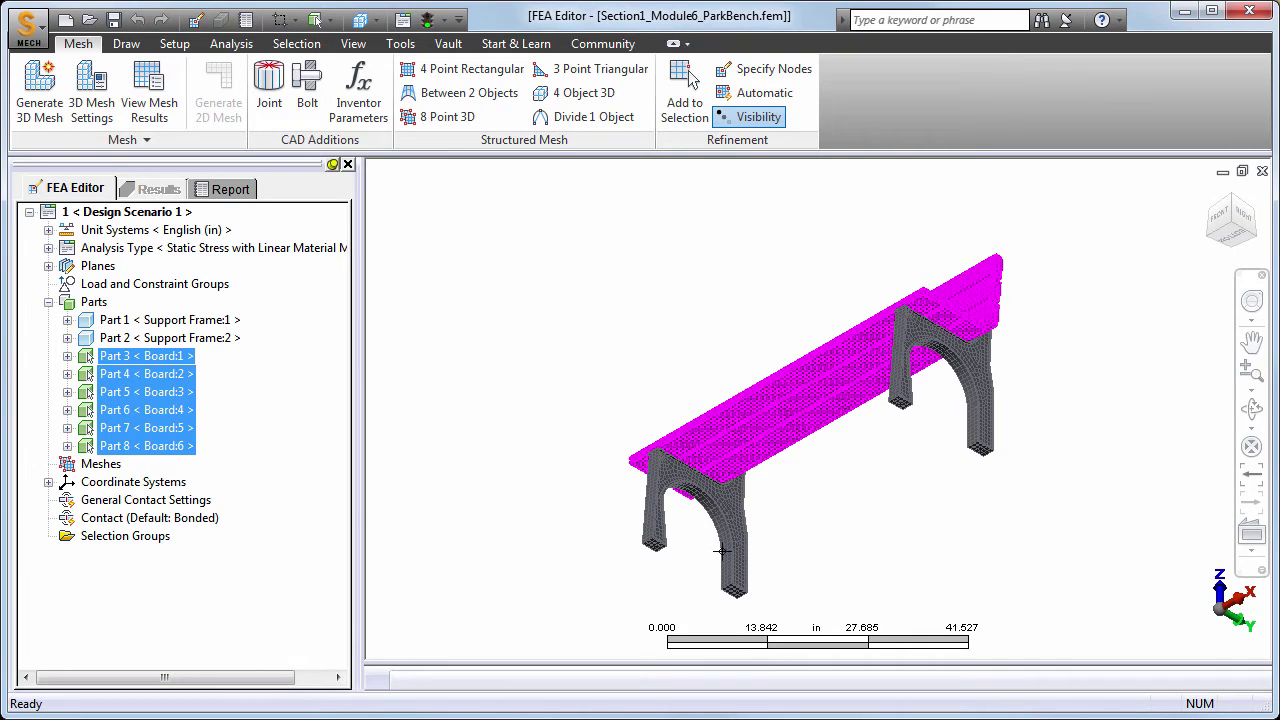
left_click(735, 591)
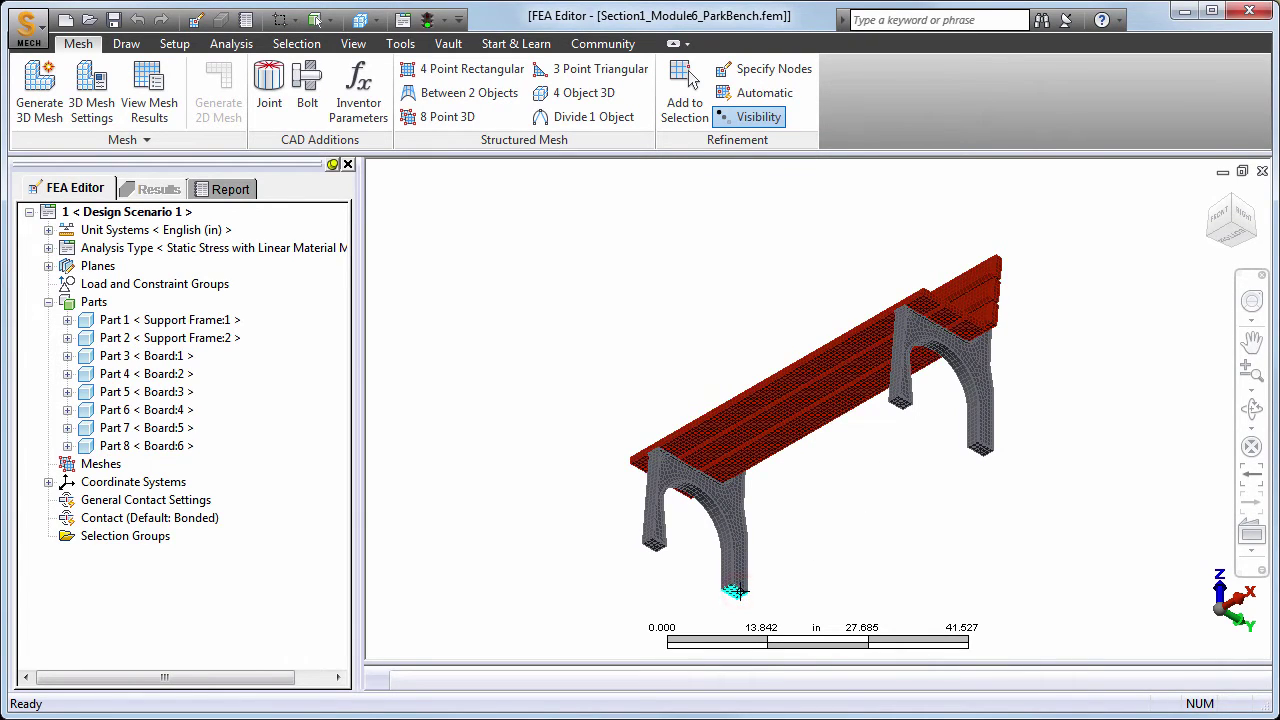
left_click(654, 545, "ctrl")
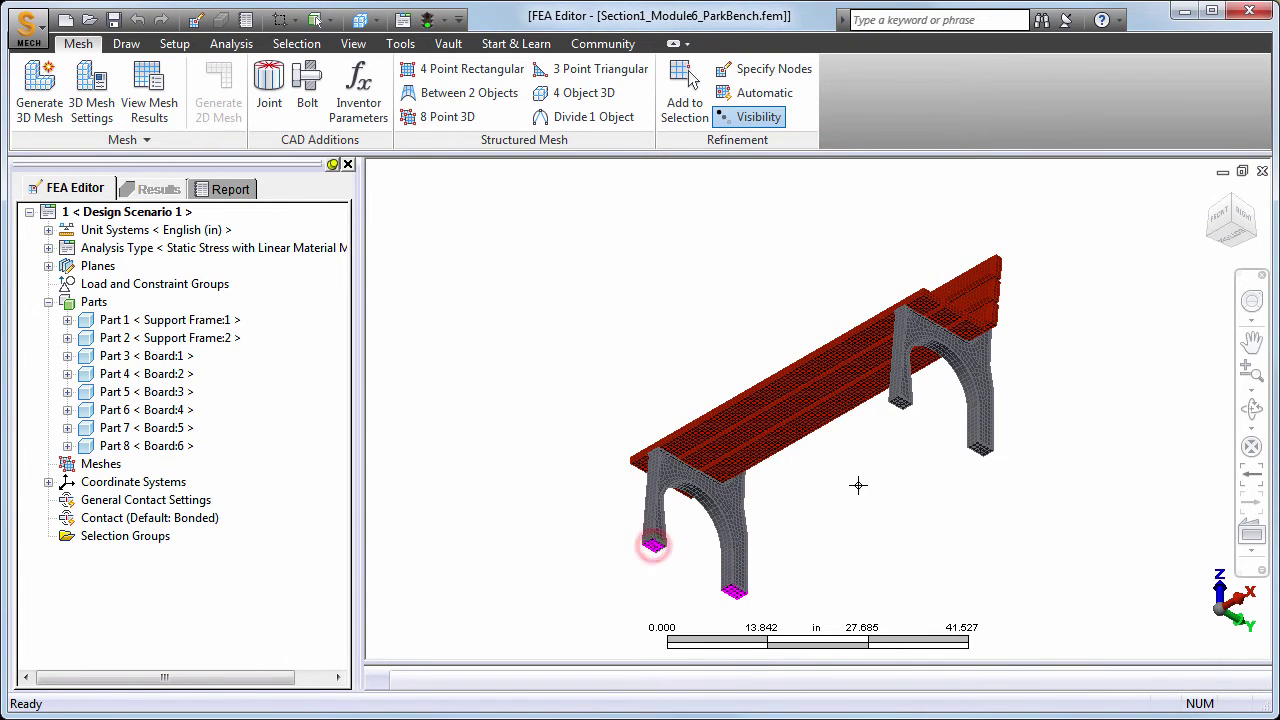
left_click(899, 408, "ctrl")
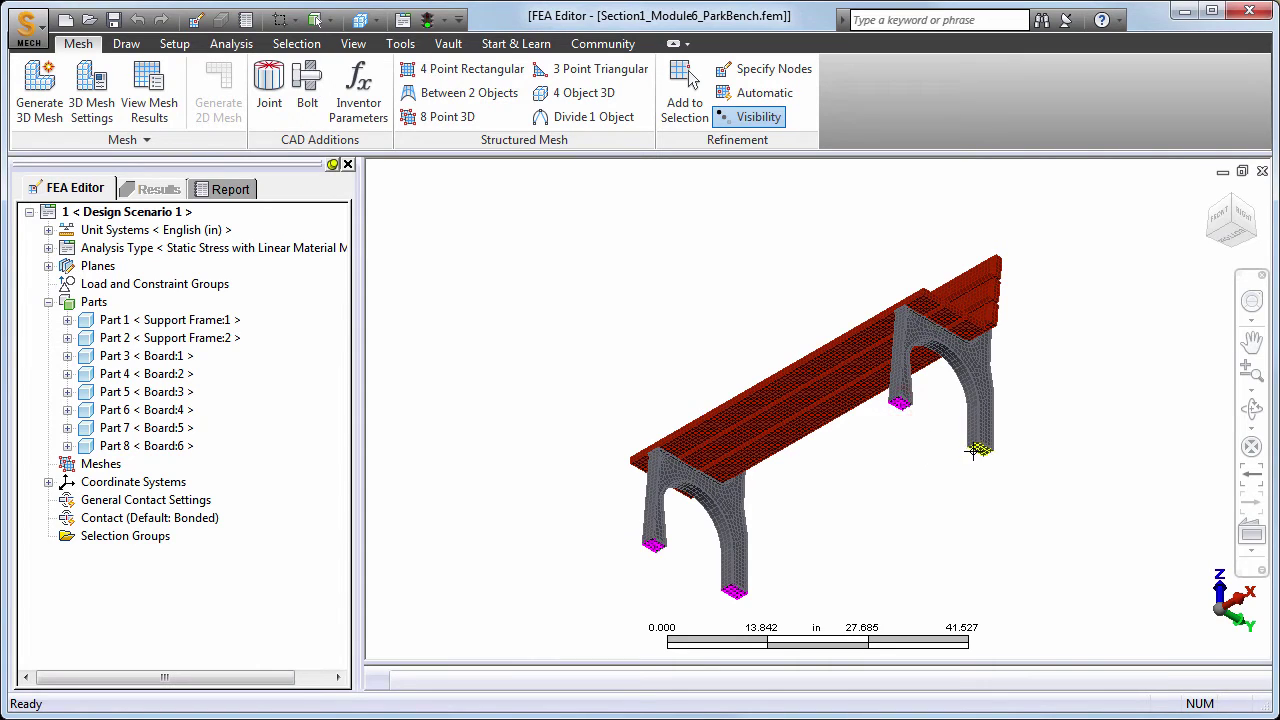
left_click(981, 449, "ctrl")
left_click(176, 44)
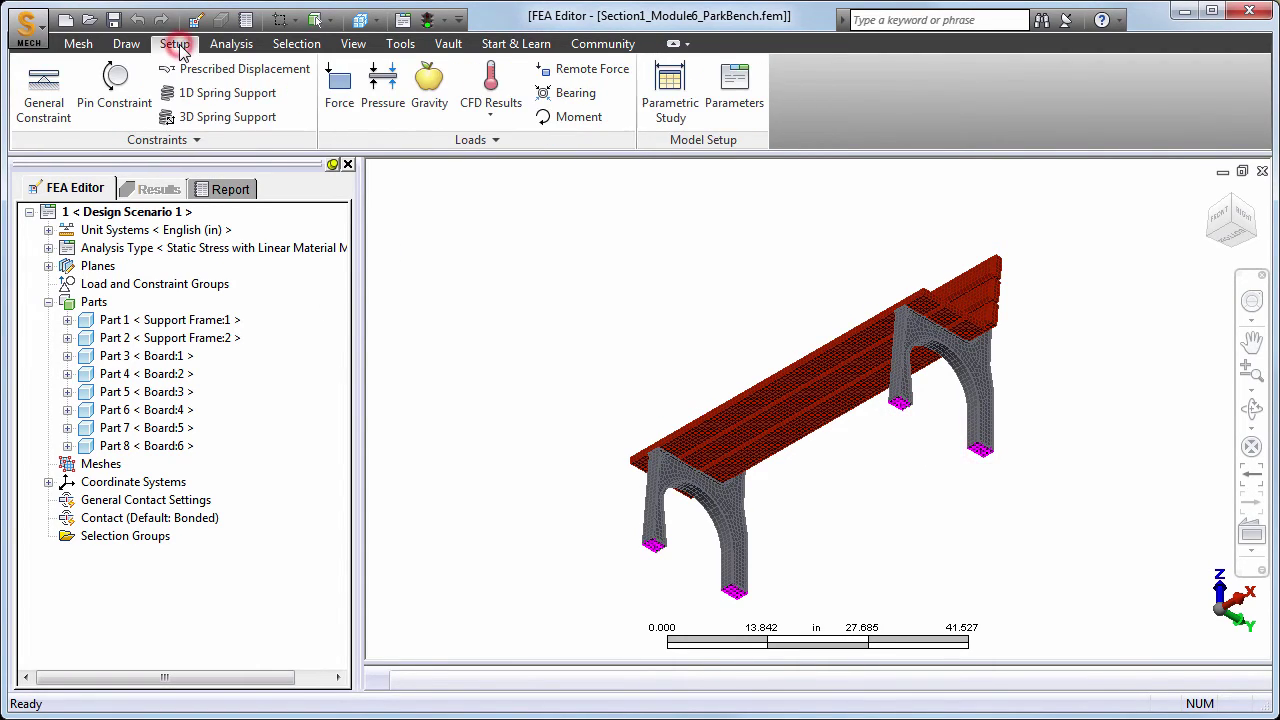
left_click(60, 95)
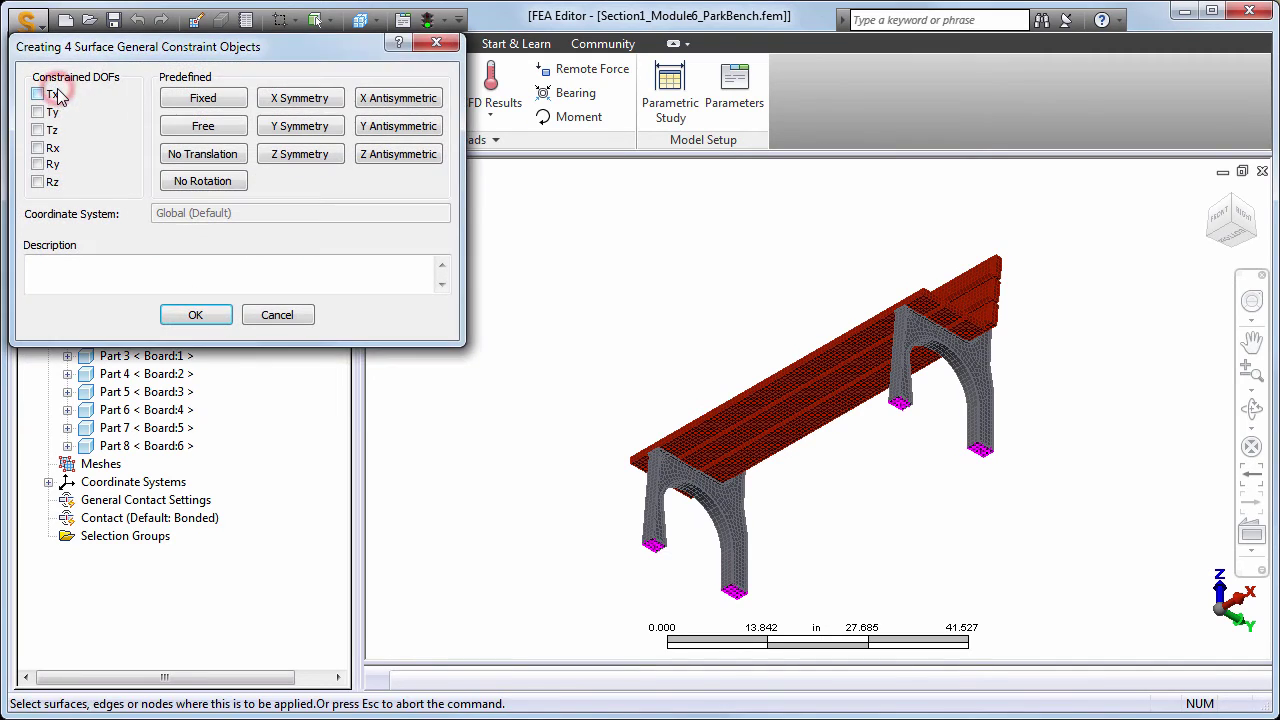
left_click(207, 105)
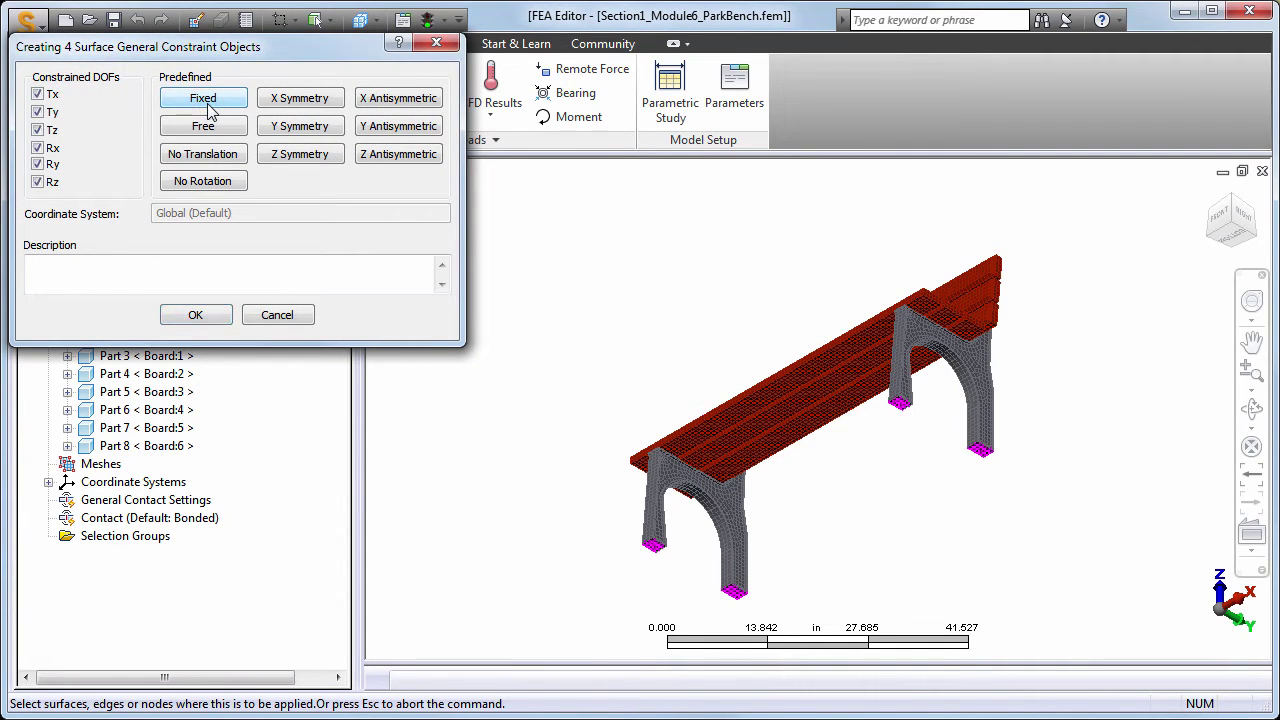
left_click(205, 316)
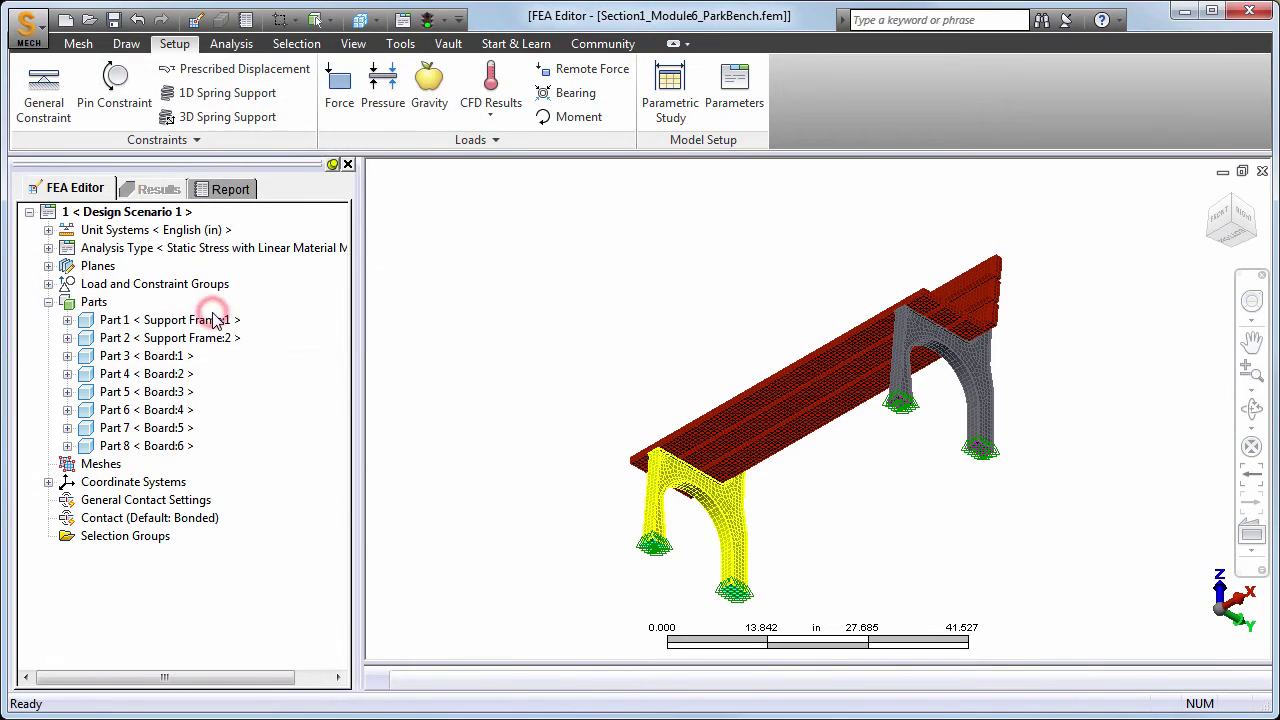
Step: Select the three seat board tops and apply a 600 lbf force with Distribute magnitude on
left_click(1205, 195)
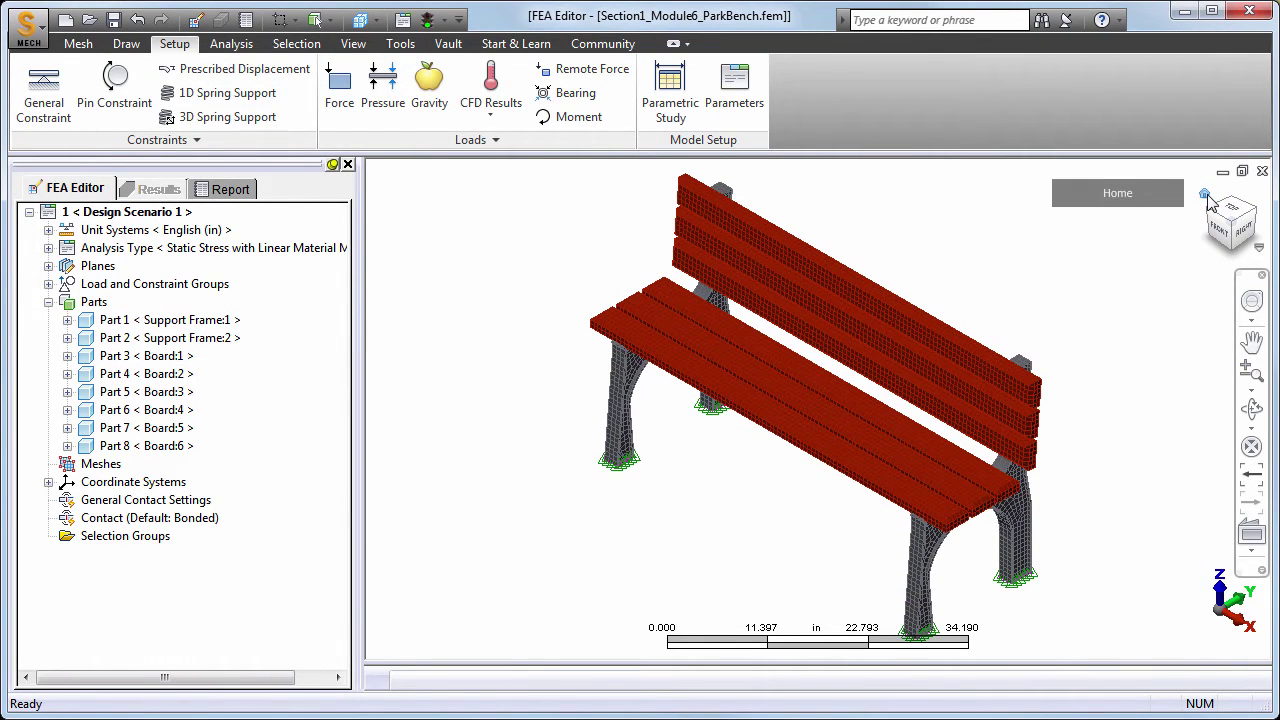
left_click(801, 369)
left_click(778, 384, "ctrl")
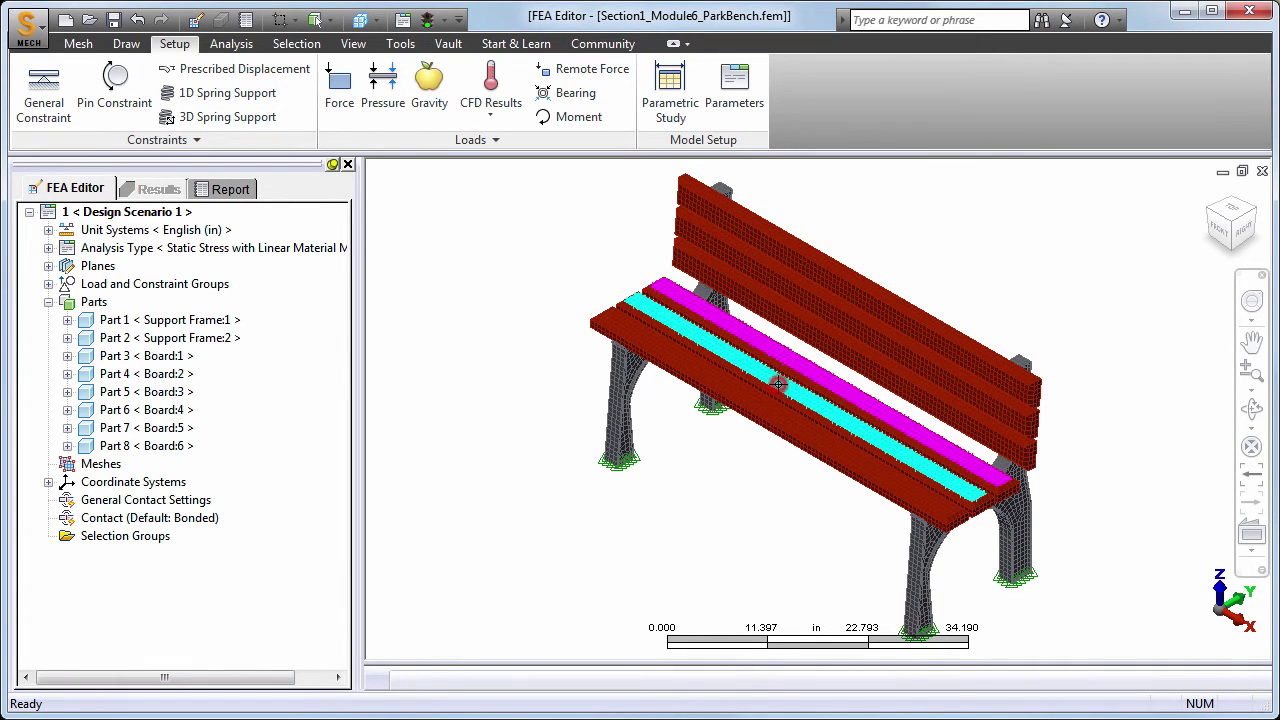
left_click(754, 404, "ctrl")
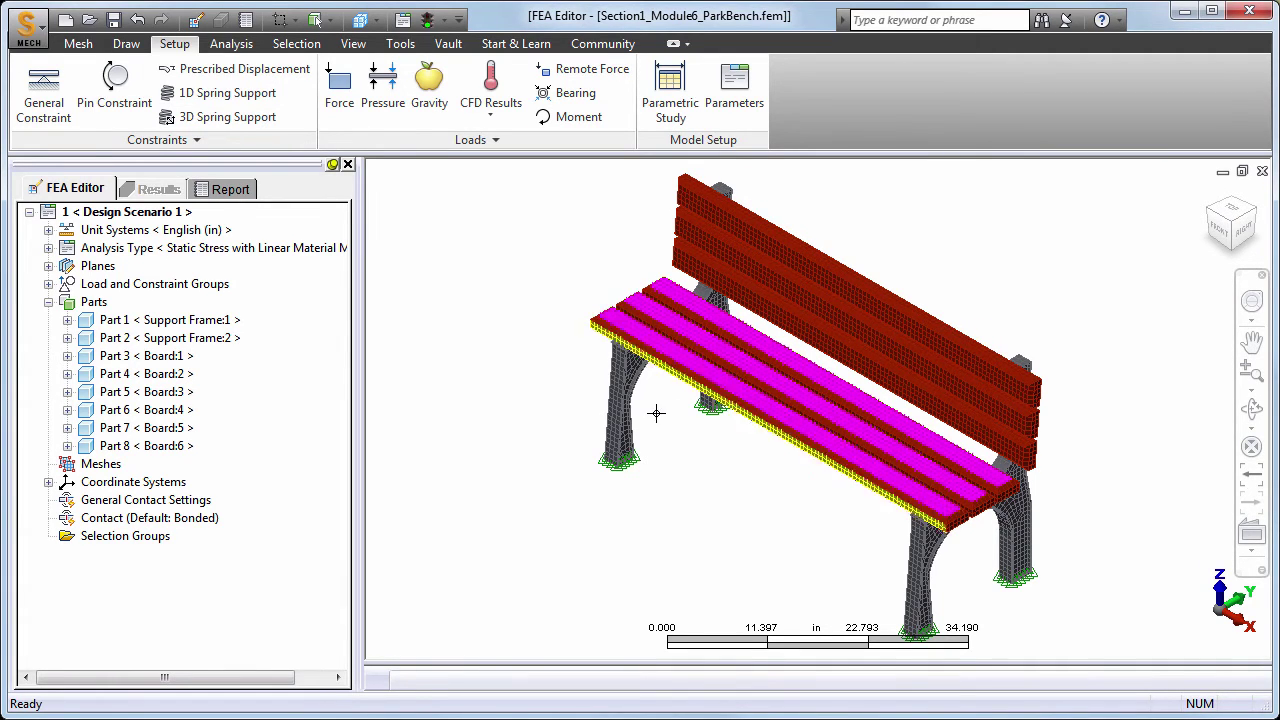
left_click(340, 100)
left_click_drag(224, 46, 314, 93)
type("600")
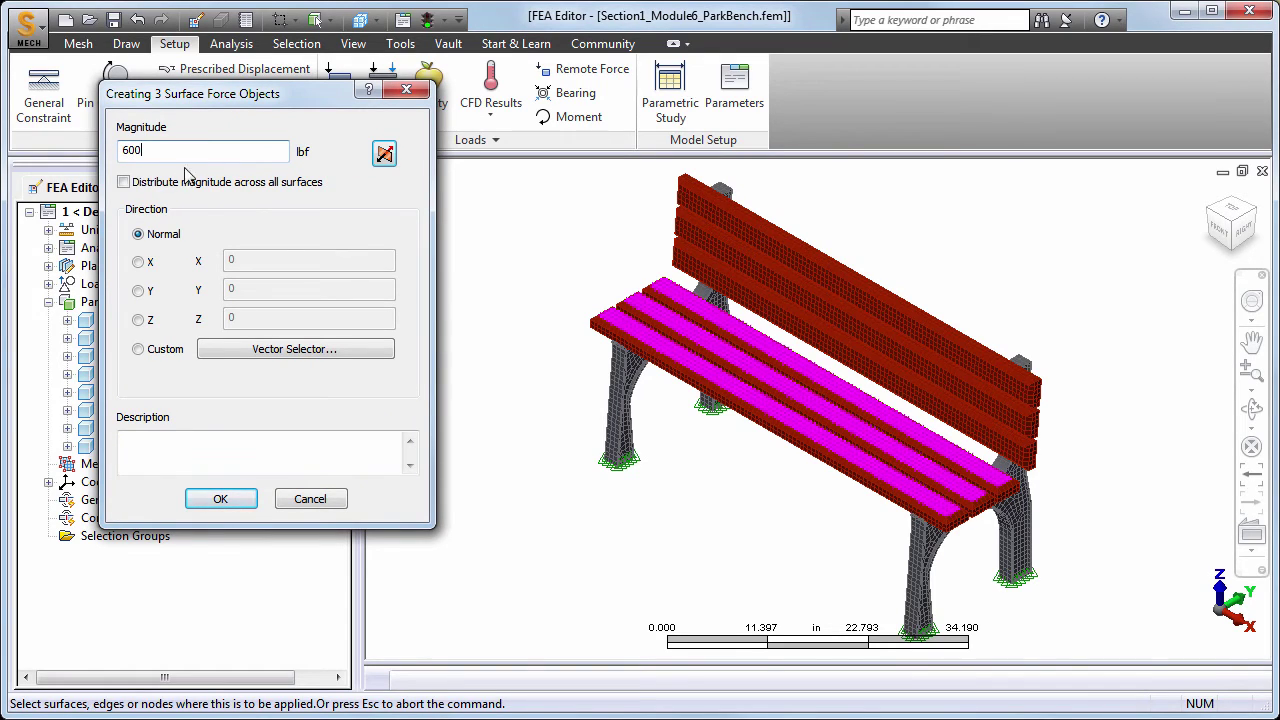
left_click(123, 183)
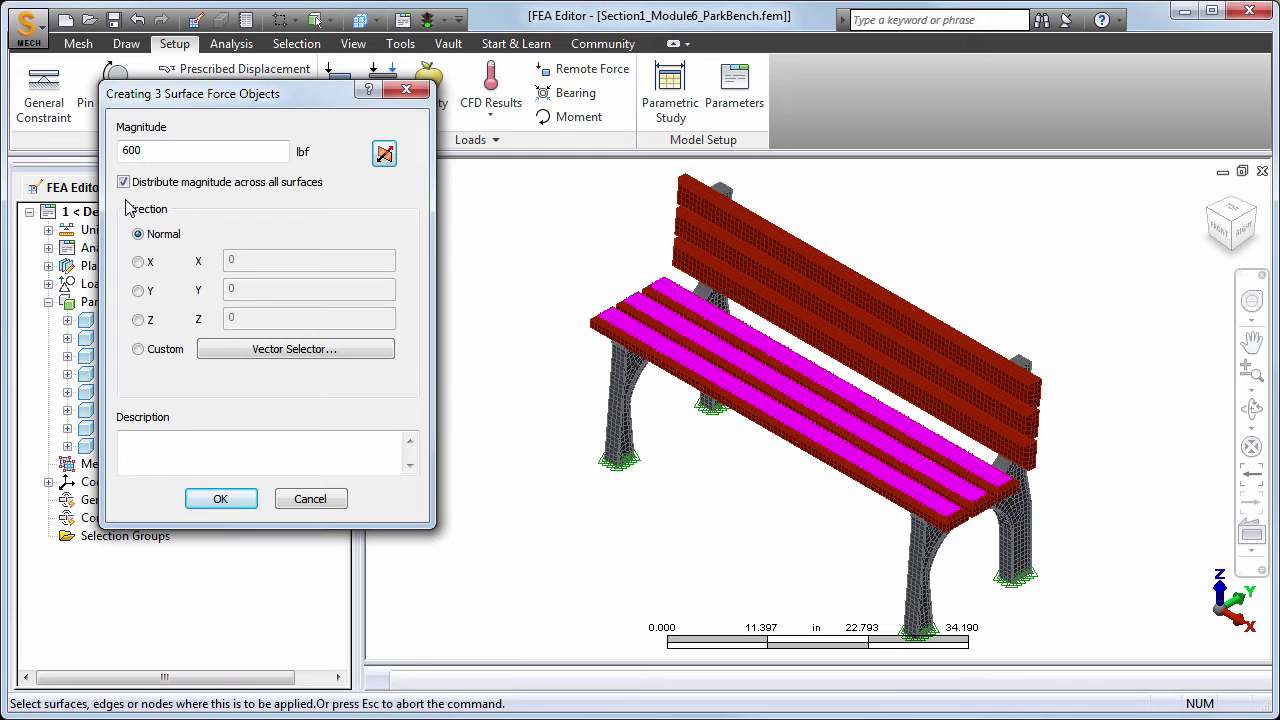
left_click(220, 498)
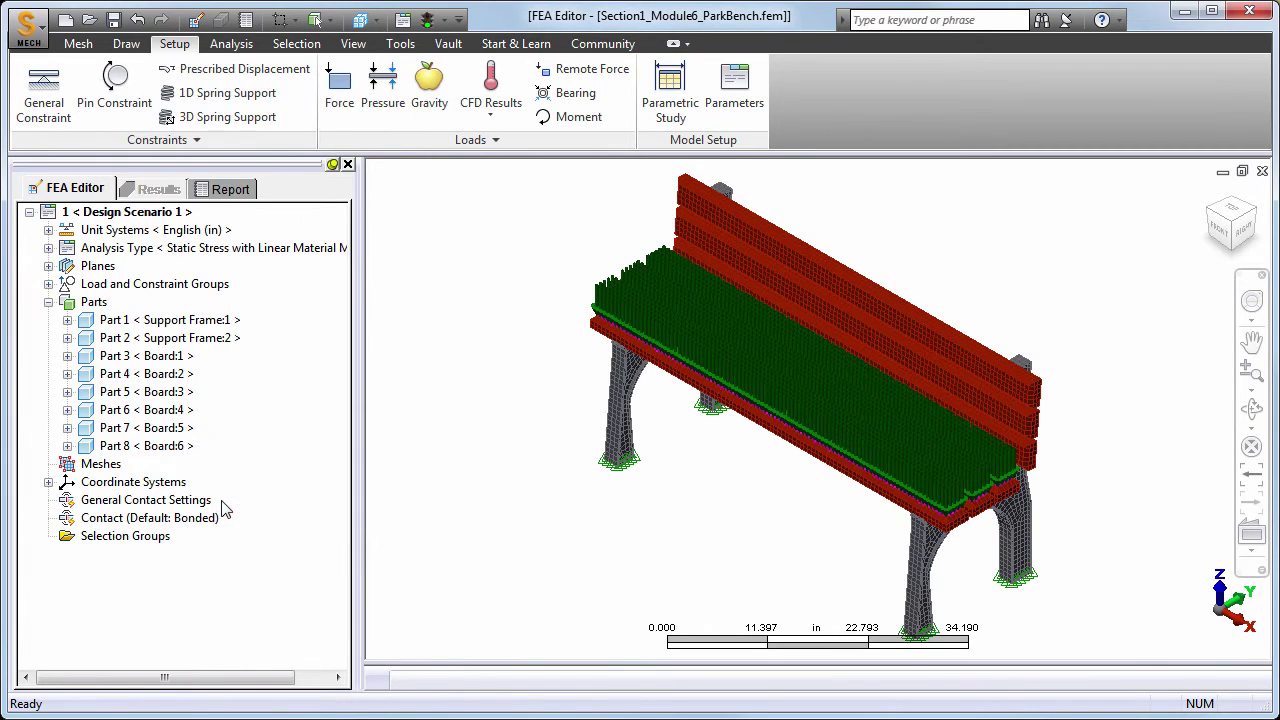
Step: Run the simulation, giving a maximum seat displacement of 0.0319494 in
left_click(240, 47)
left_click(56, 80)
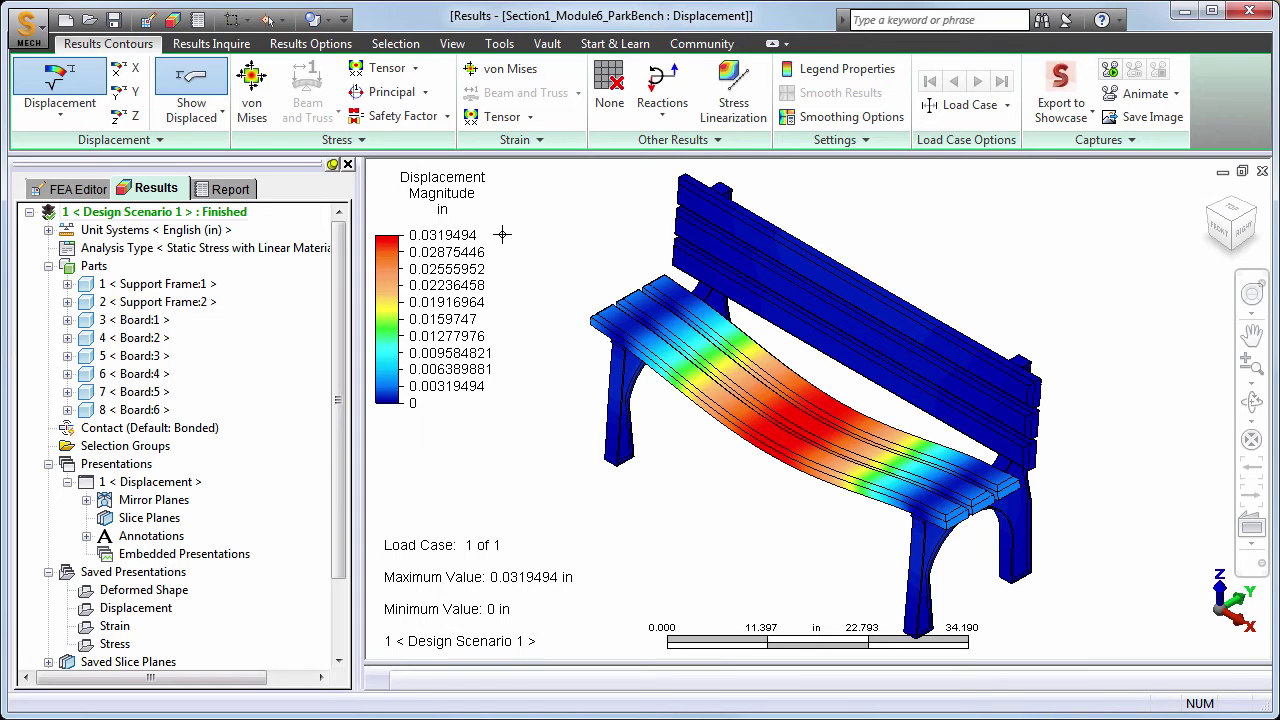
Step: Plot the XX stress component and hide Support Frame:1 and Support Frame:2
left_click(416, 68)
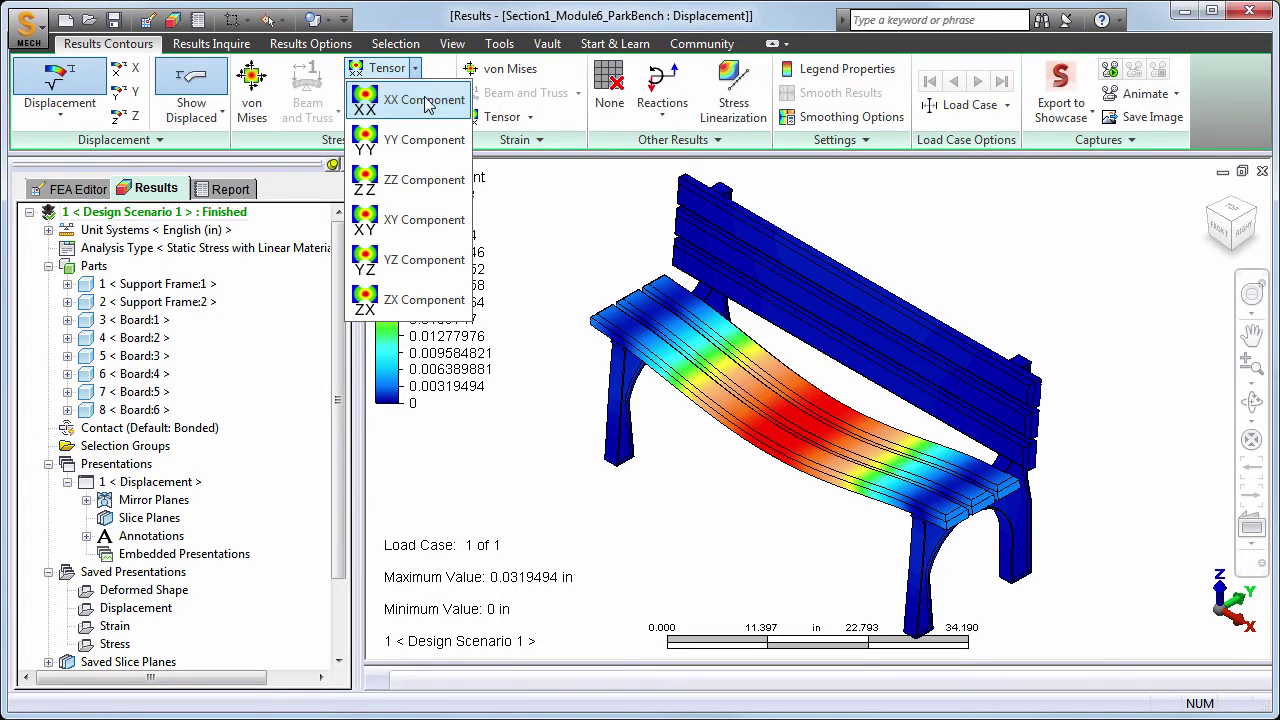
left_click(428, 103)
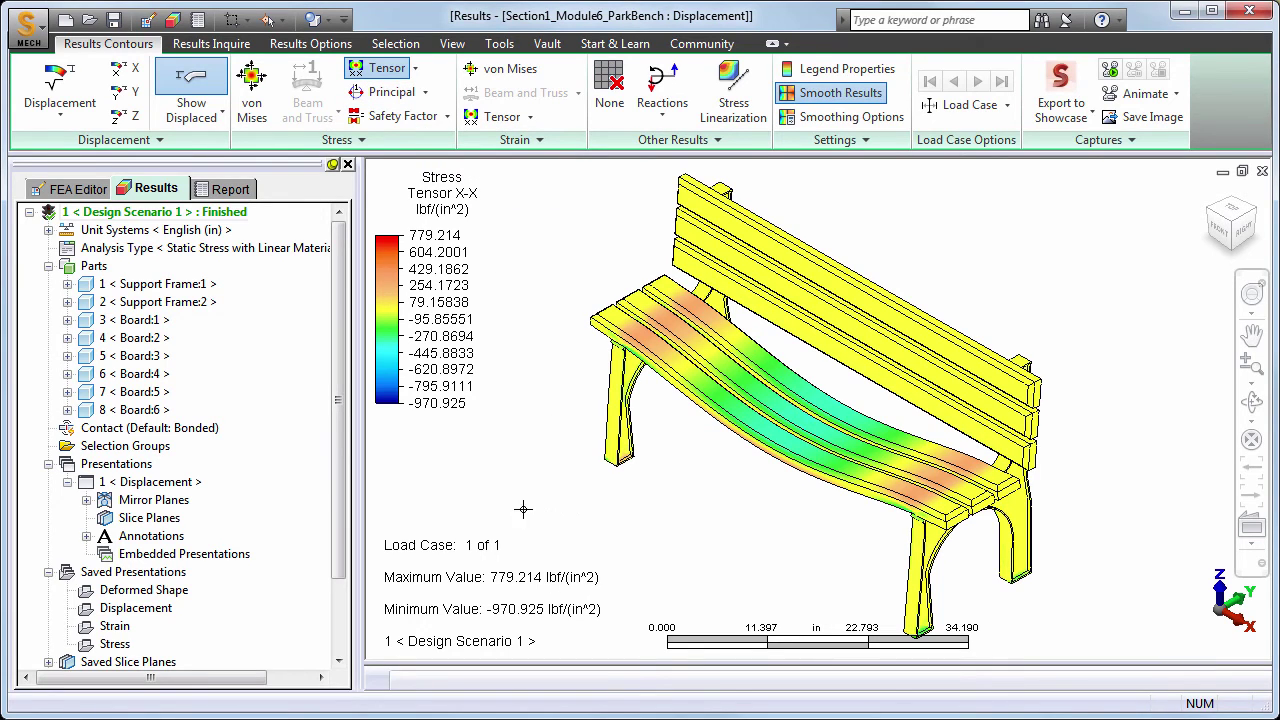
left_click(110, 287)
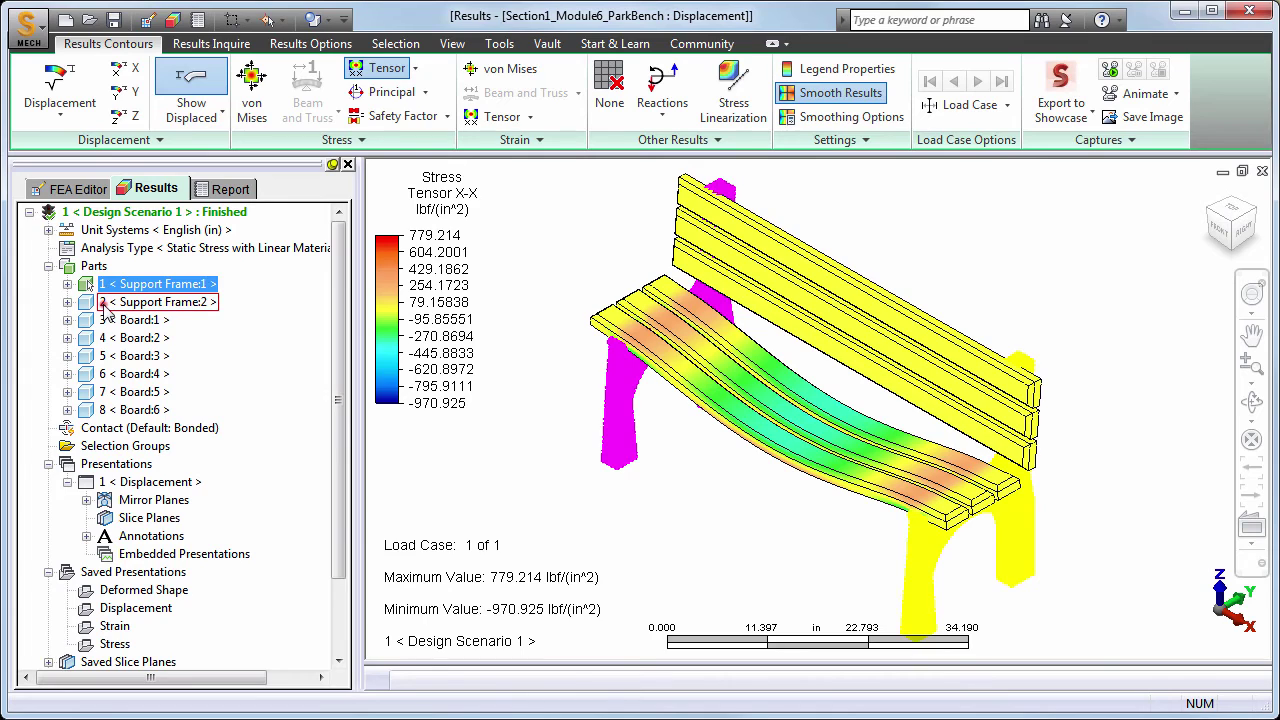
left_click(104, 306, "ctrl")
right_click(105, 308)
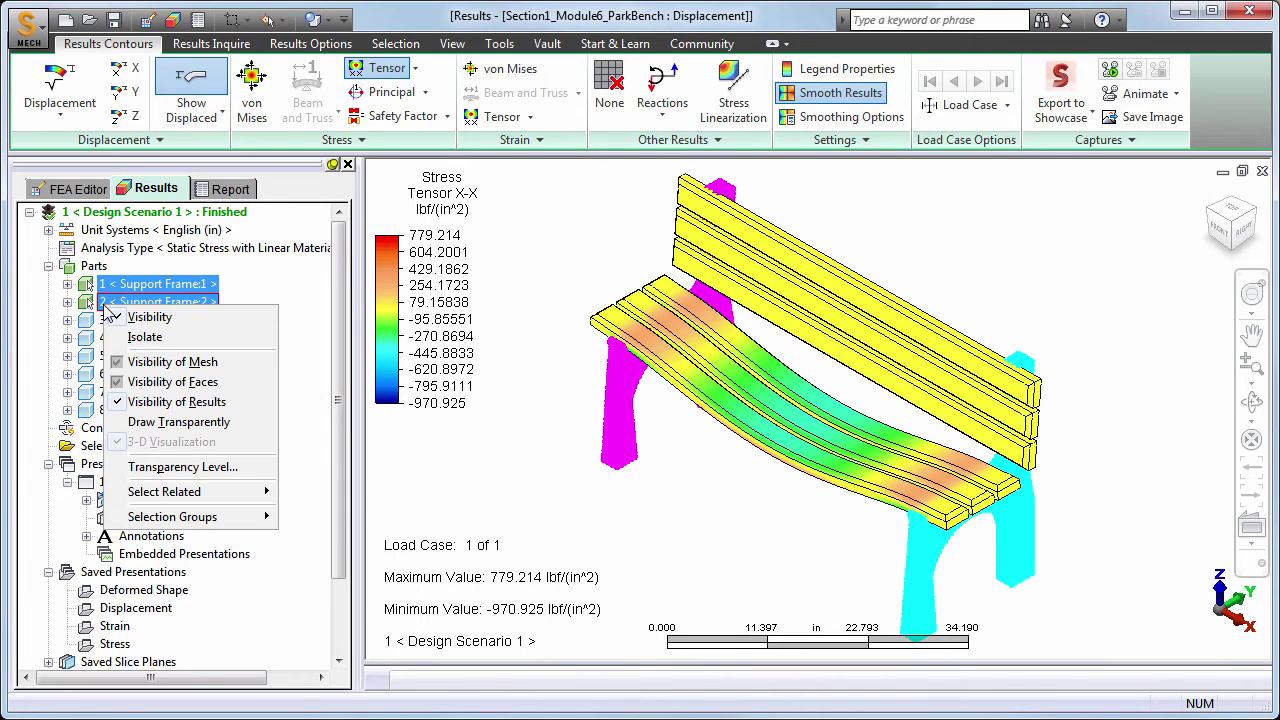
left_click(155, 318)
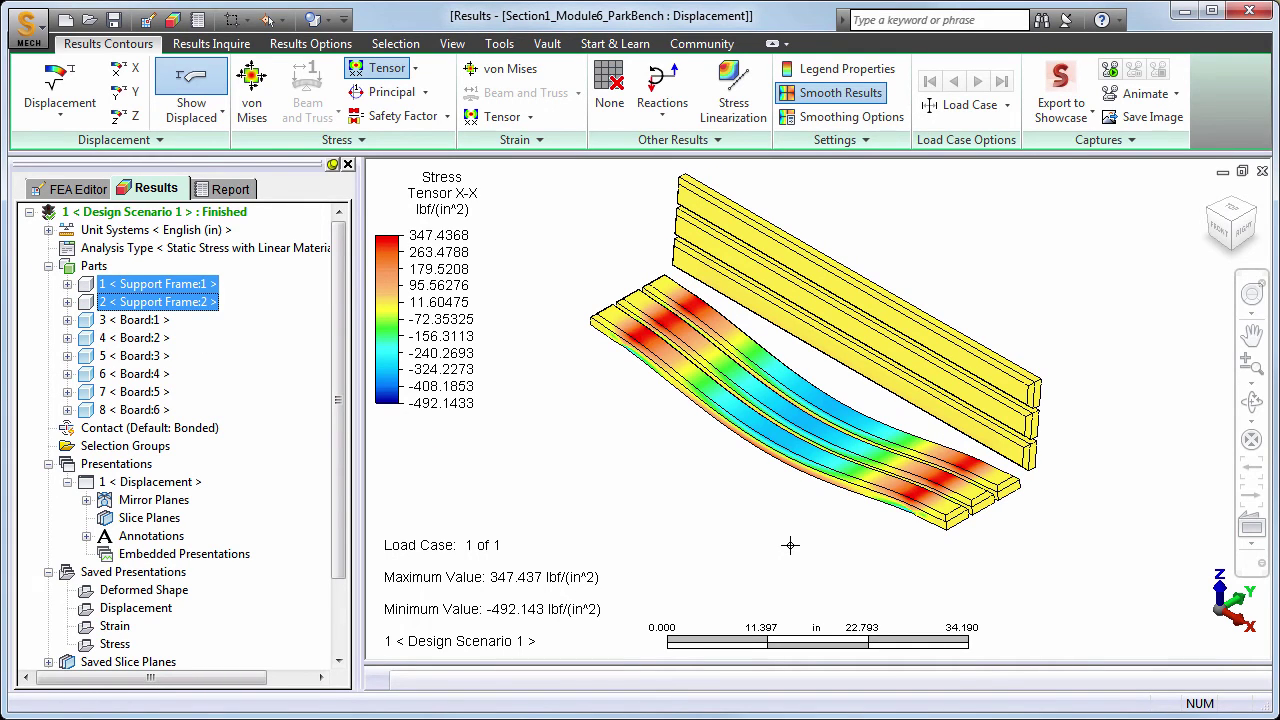
Step: From beneath the seat boards, switch the stress to Absolute Value, then back to signed values
mouse_move(791, 545)
middle_mouse_down("shift")
mouse_move(777, 662)
mouse_move(805, 565)
mouse_move(771, 510)
mouse_move(774, 478)
middle_mouse_up("shift")
middle_click_drag(777, 434, 785, 420, "shift")
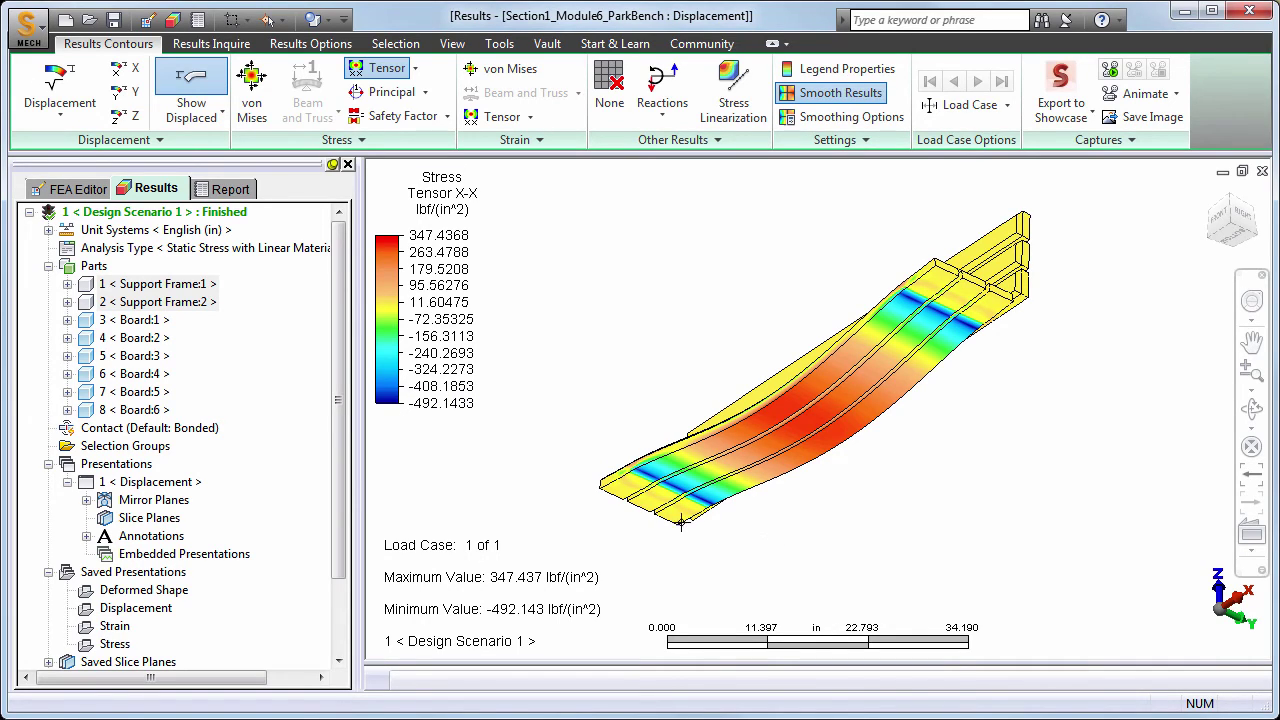
left_click(866, 140)
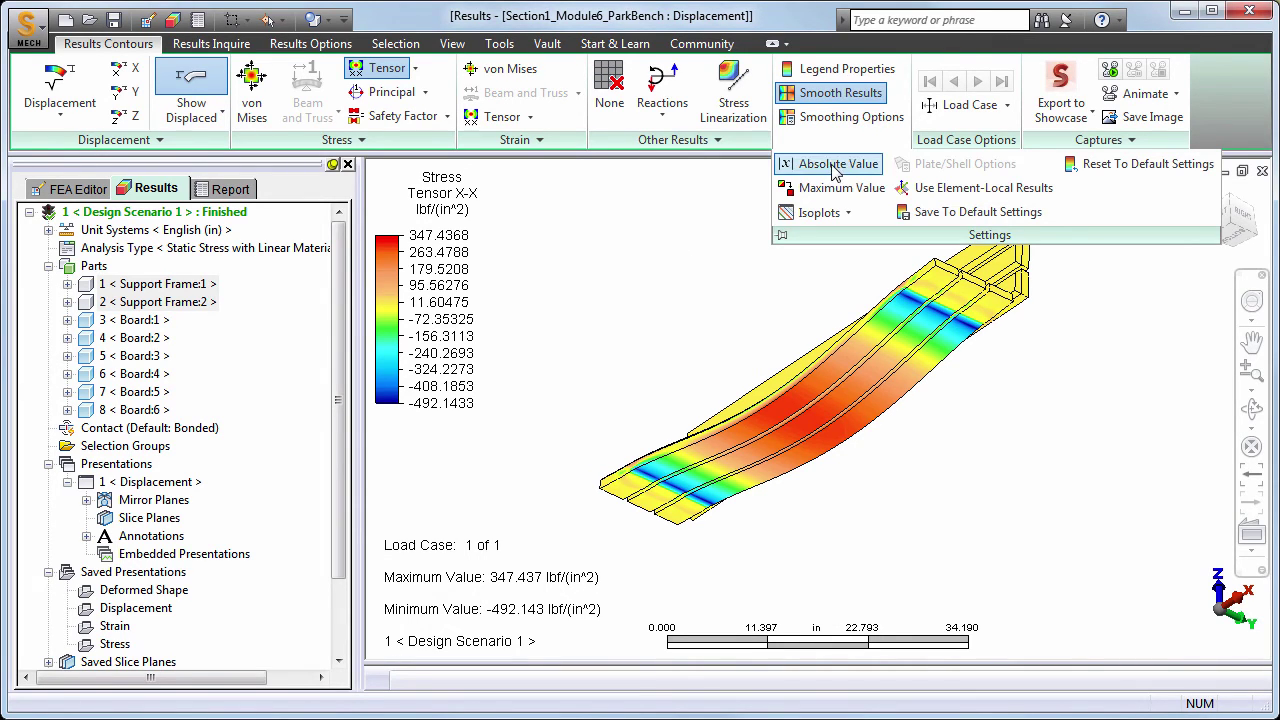
left_click(834, 166)
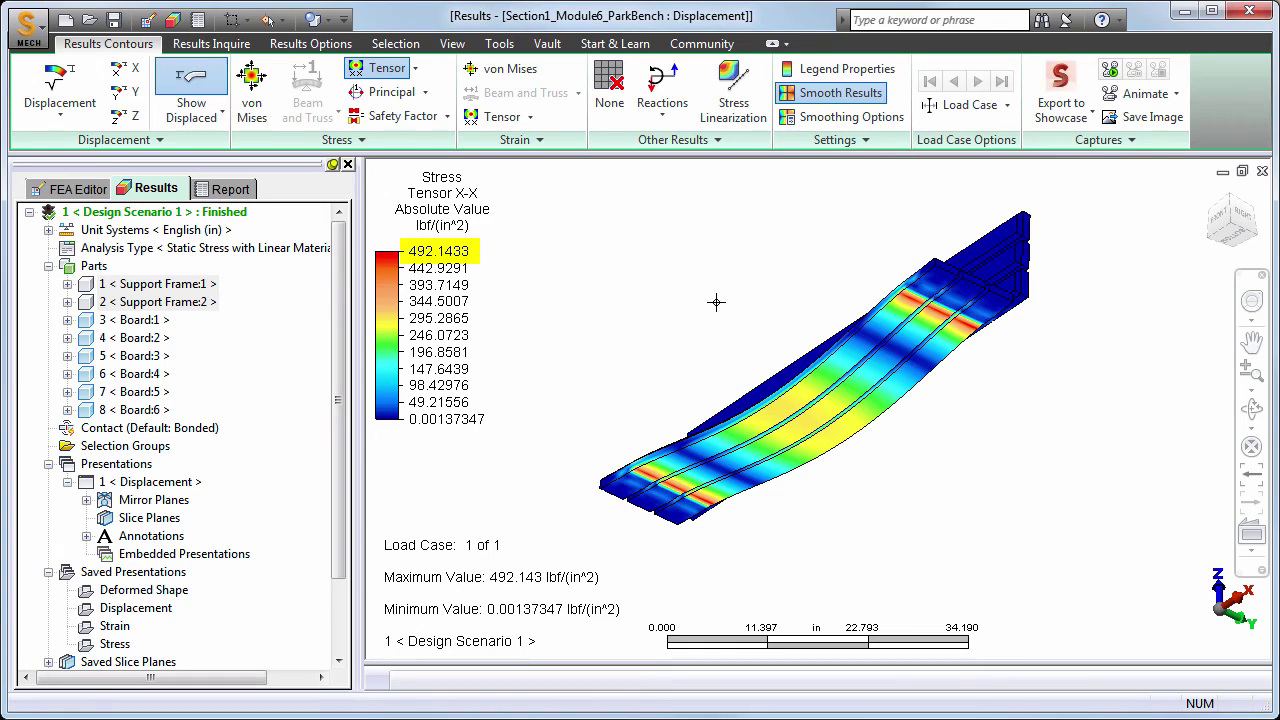
left_click(864, 139)
left_click(828, 168)
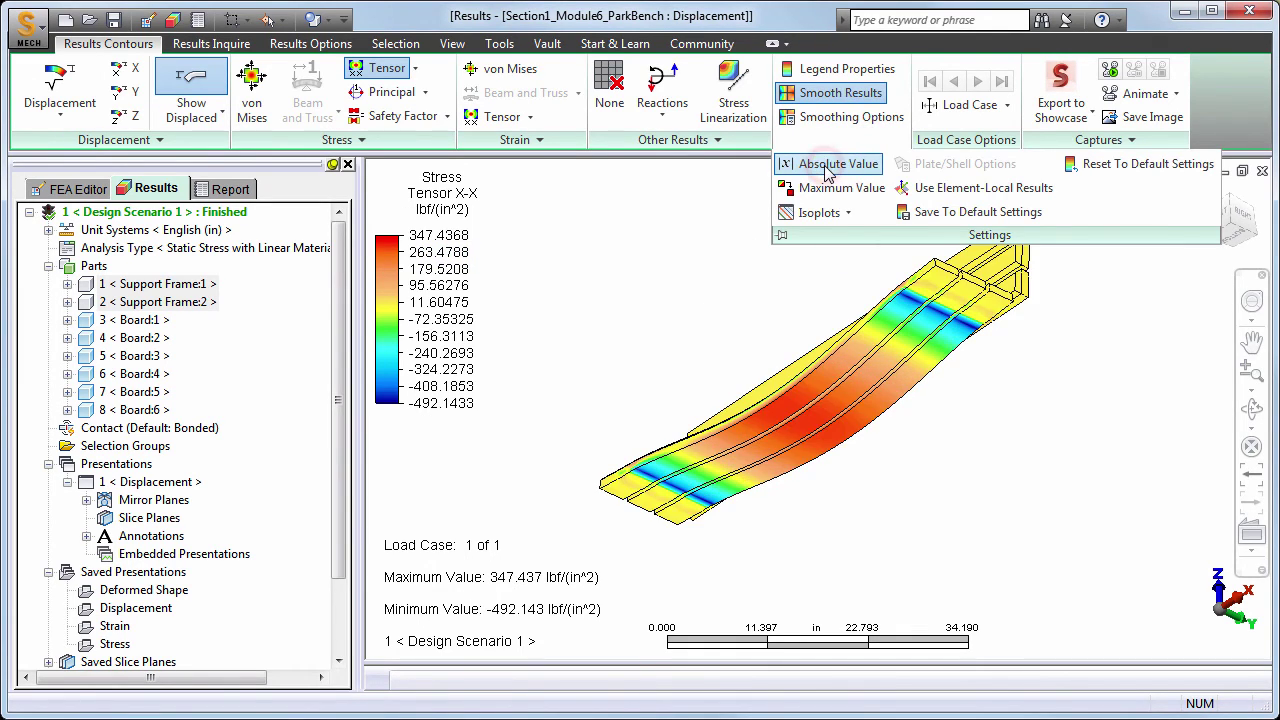